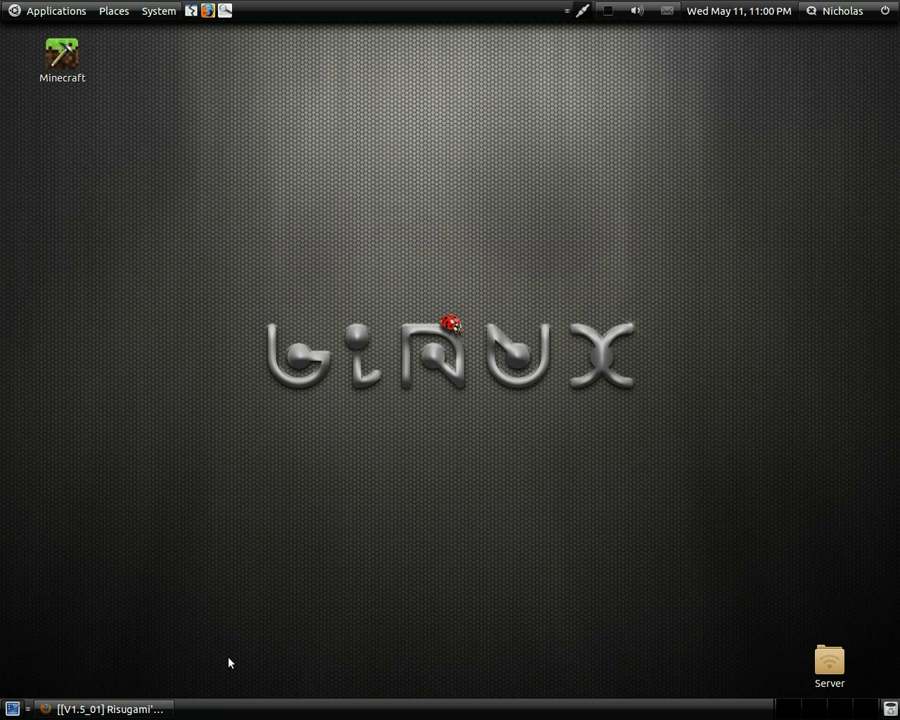
- Restore the minimized Firefox window showing the Risugami's Mods forum thread
click(147, 707)
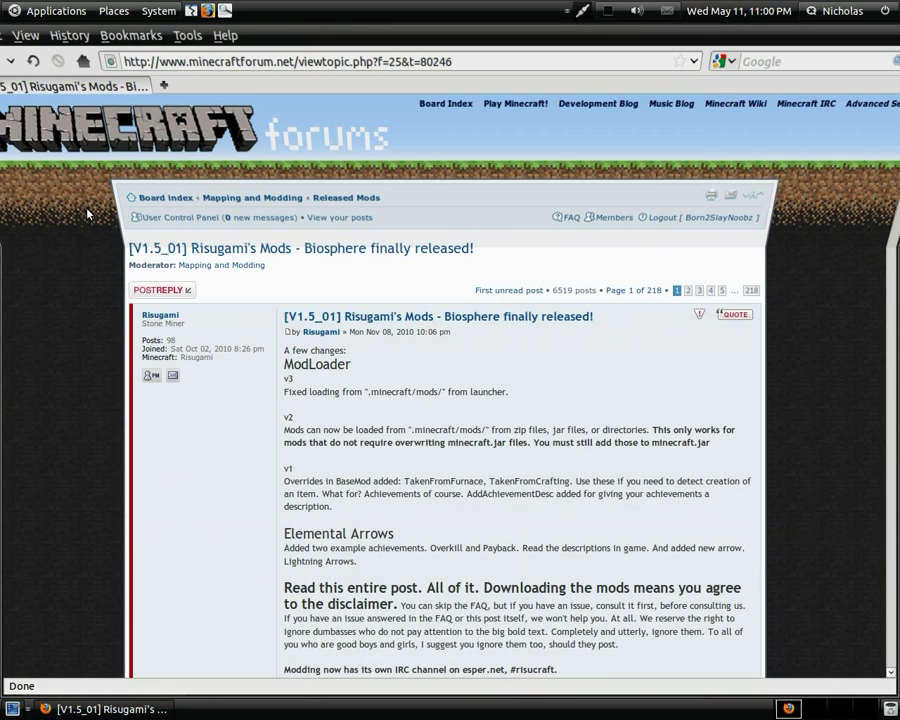
- Scroll the Risugami's Mods post down to The Mods section with ModLoader Beta 1.5_01v3
scroll(70, 279, down, 1)
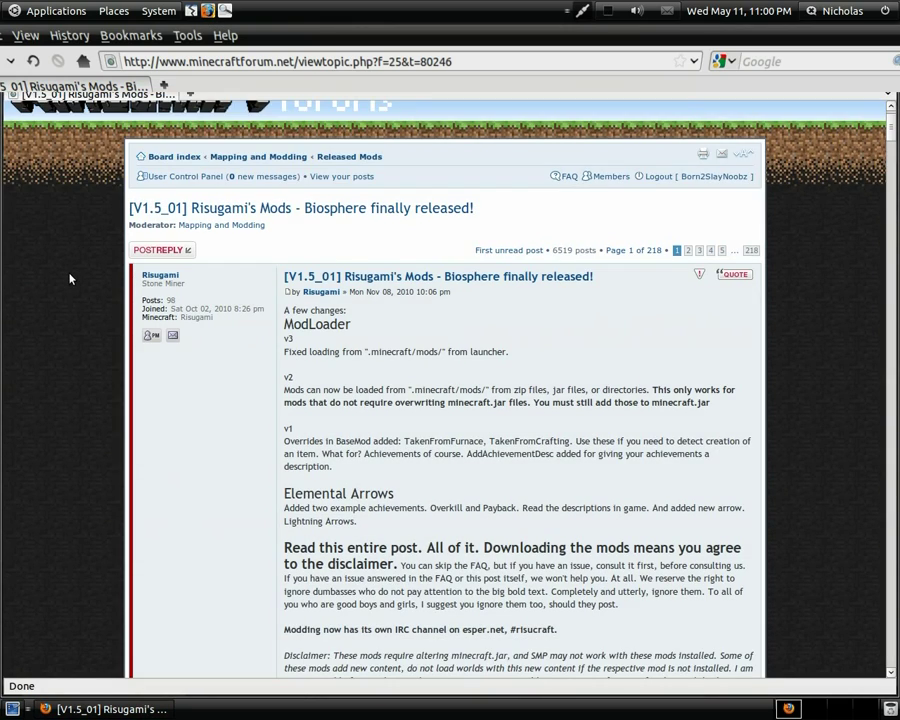
scroll(70, 279, up, 1)
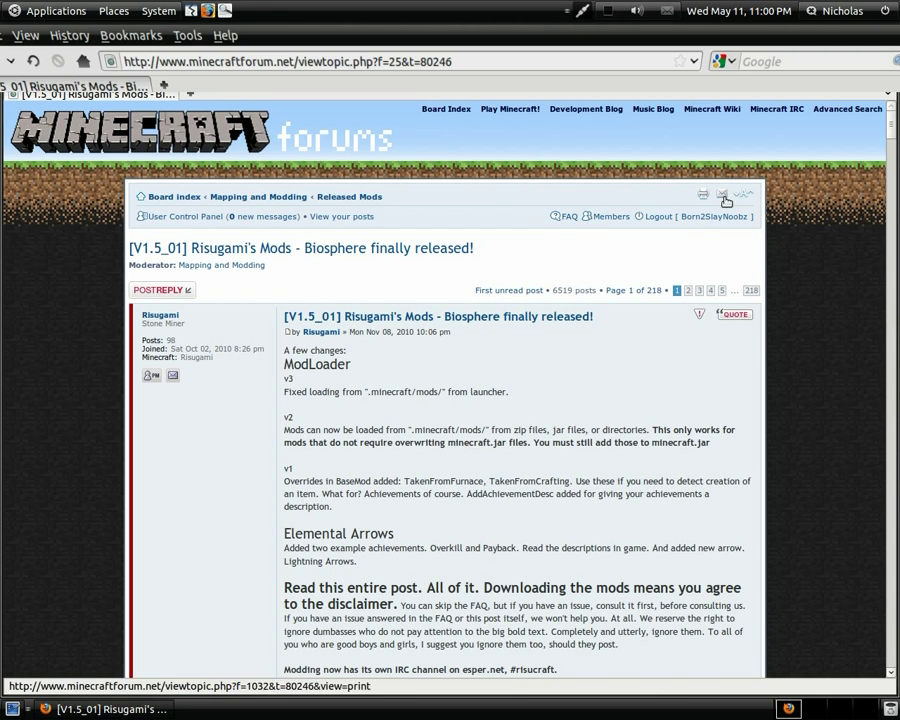
scroll(798, 212, down, 1)
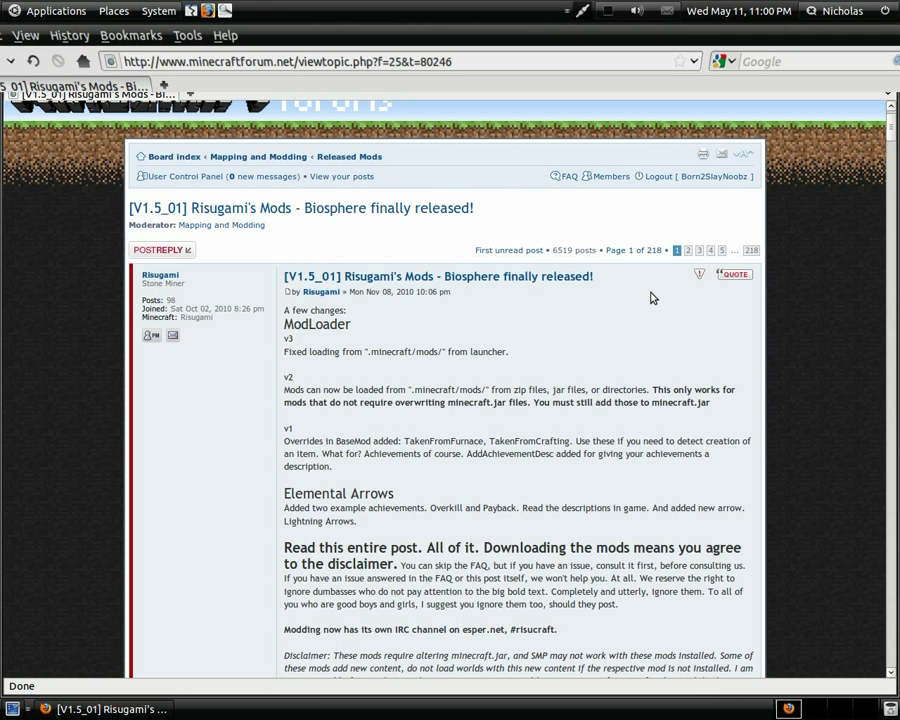
scroll(651, 298, down, 2)
drag(350, 245, 259, 252)
click(258, 276)
scroll(289, 405, down, 4)
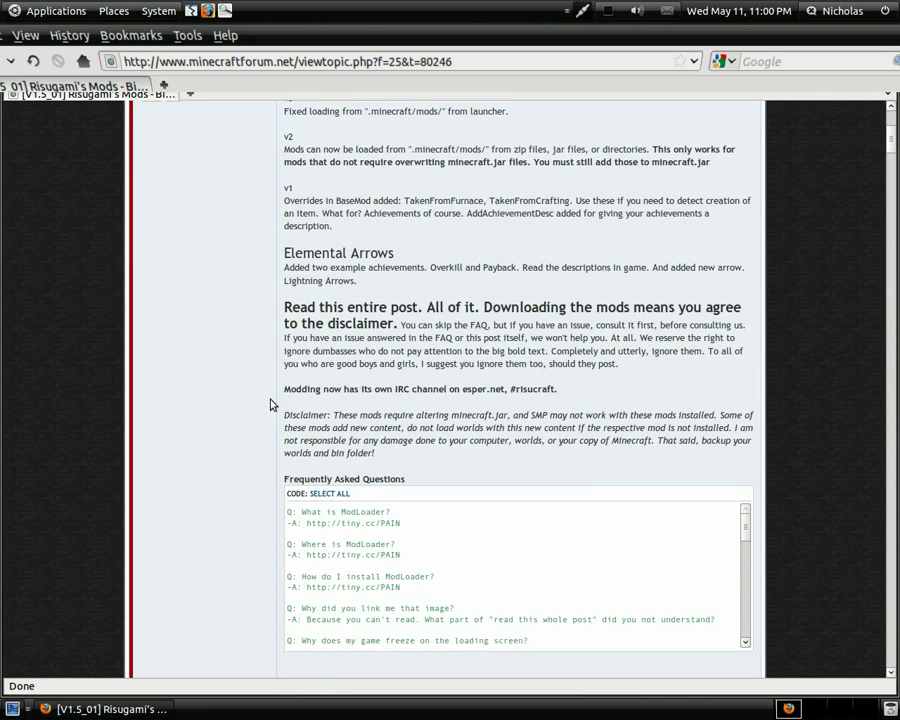
scroll(263, 404, up, 4)
scroll(263, 404, down, 20)
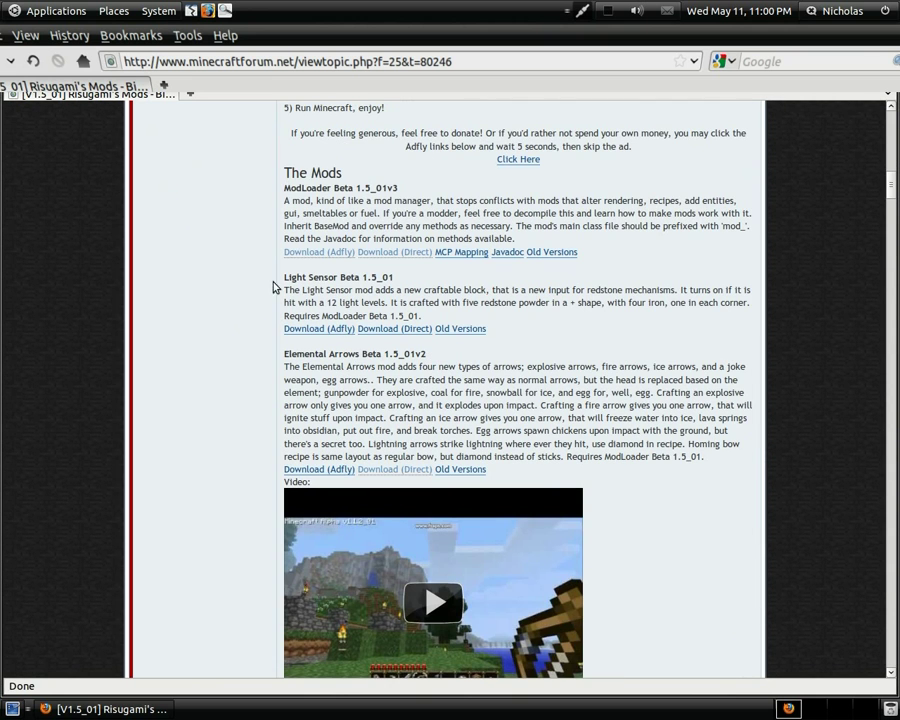
- Download the ModLoader Beta 1.5_01v3 zip from its direct link
drag(427, 190, 225, 192)
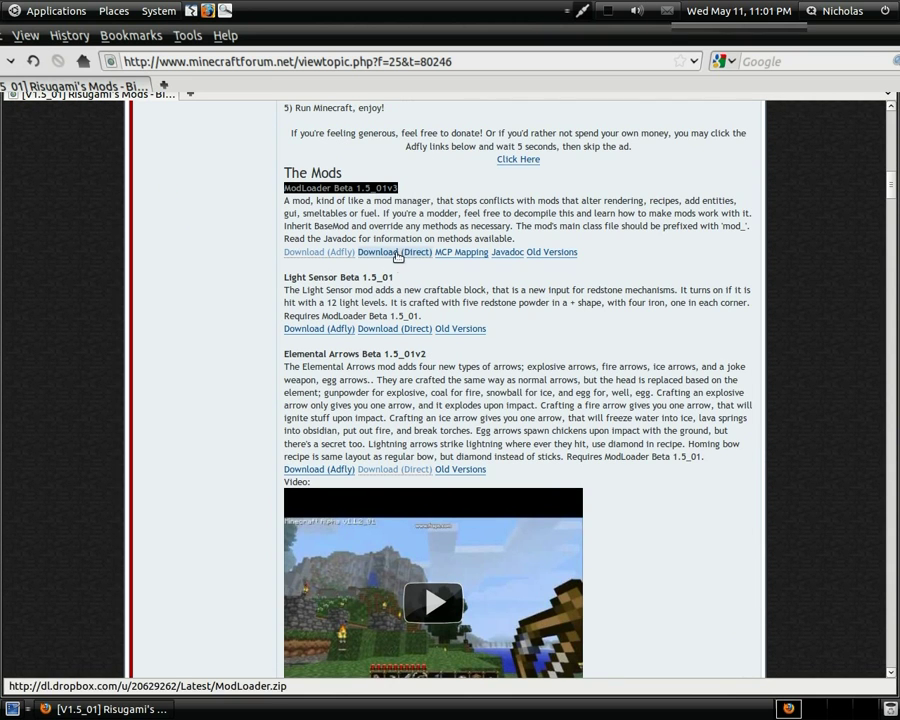
click(320, 252)
click(249, 278)
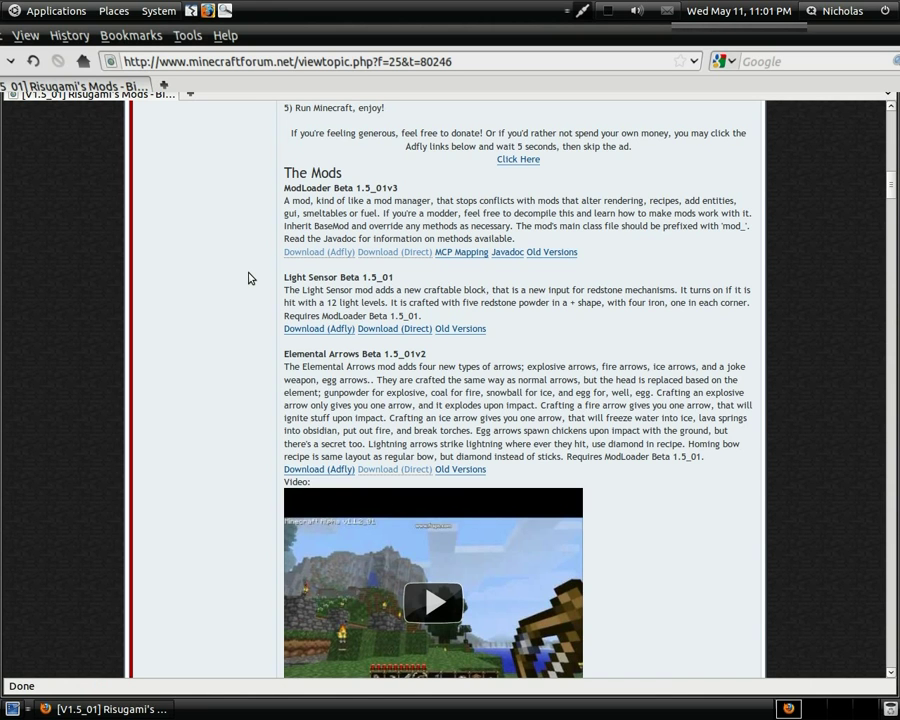
- Download the Biosphere Beta 1.5_01 zip via its direct link and exit full-screen view
scroll(249, 278, down, 5)
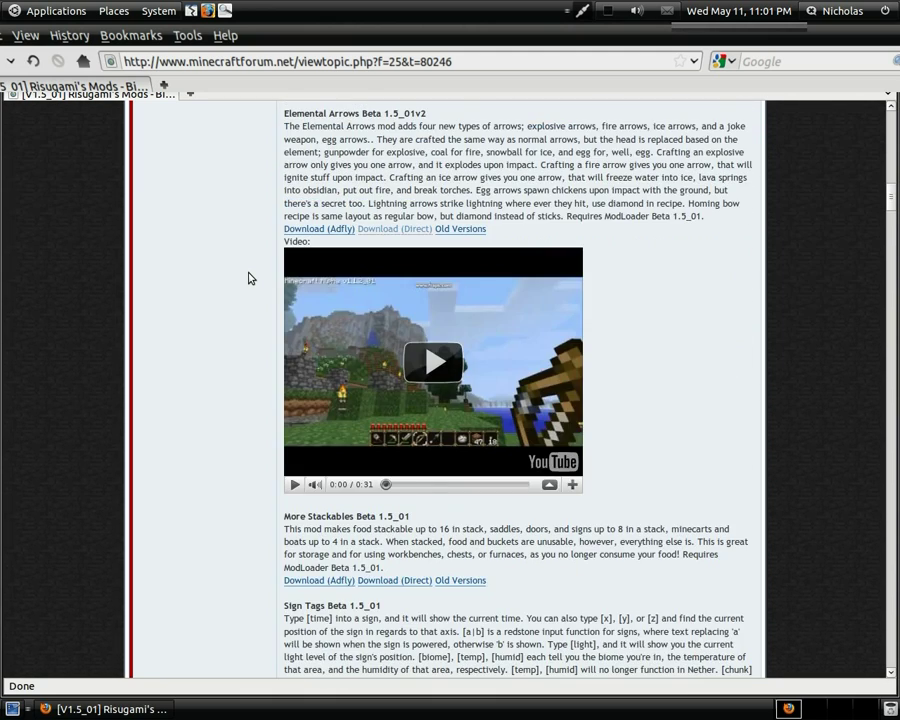
scroll(249, 278, down, 18)
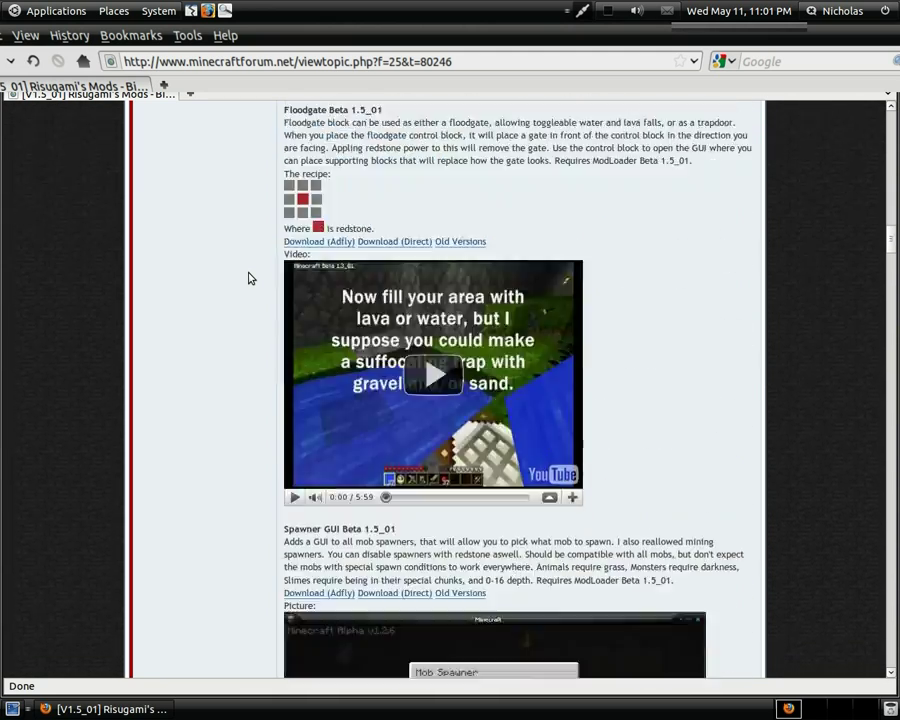
scroll(249, 278, down, 20)
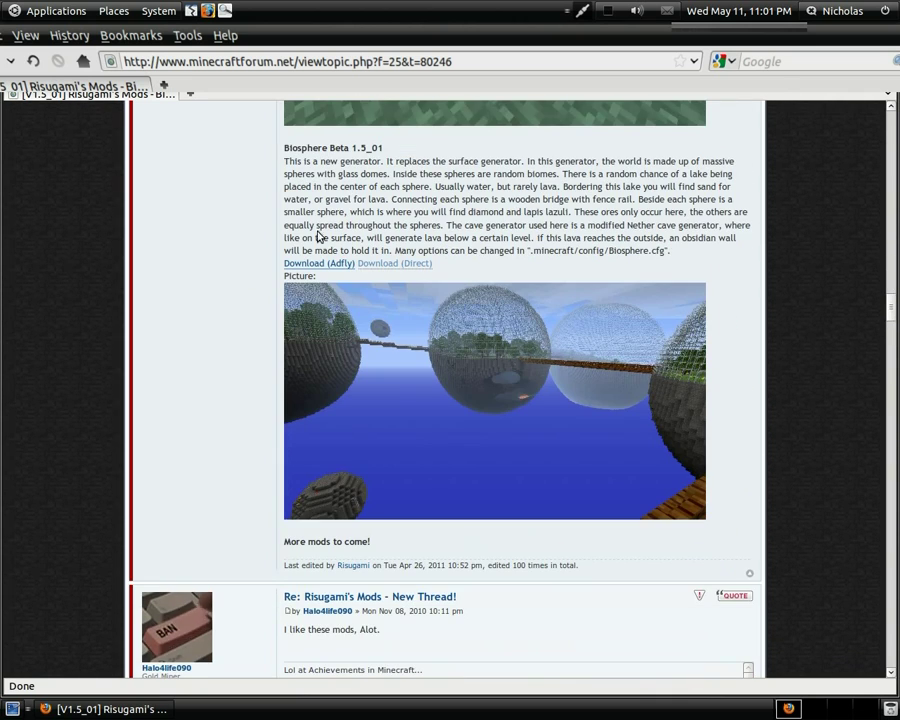
double_click(366, 148)
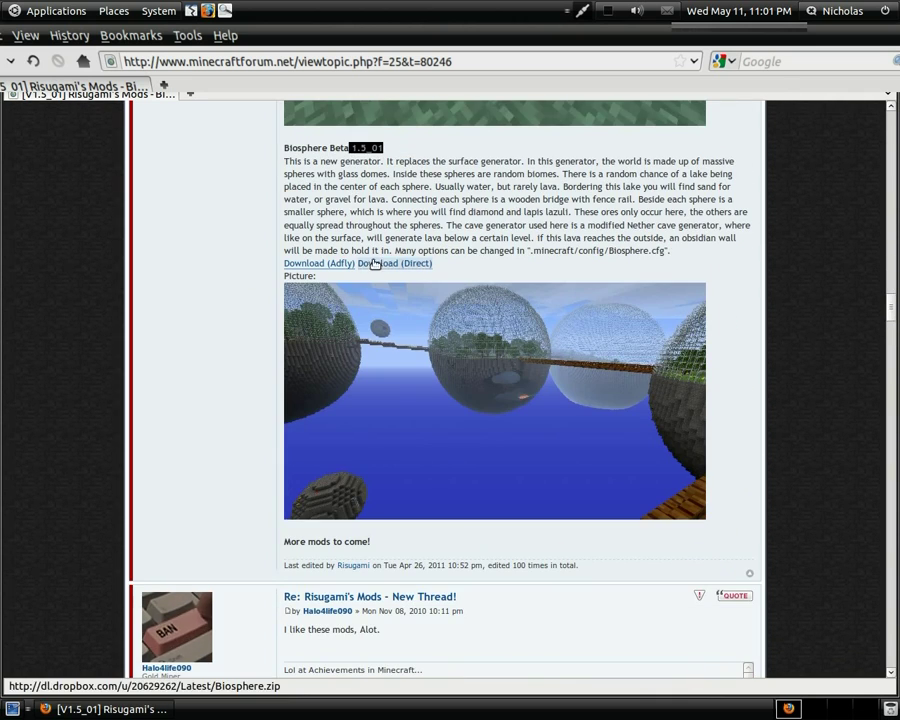
scroll(235, 265, up, 6)
click(230, 265)
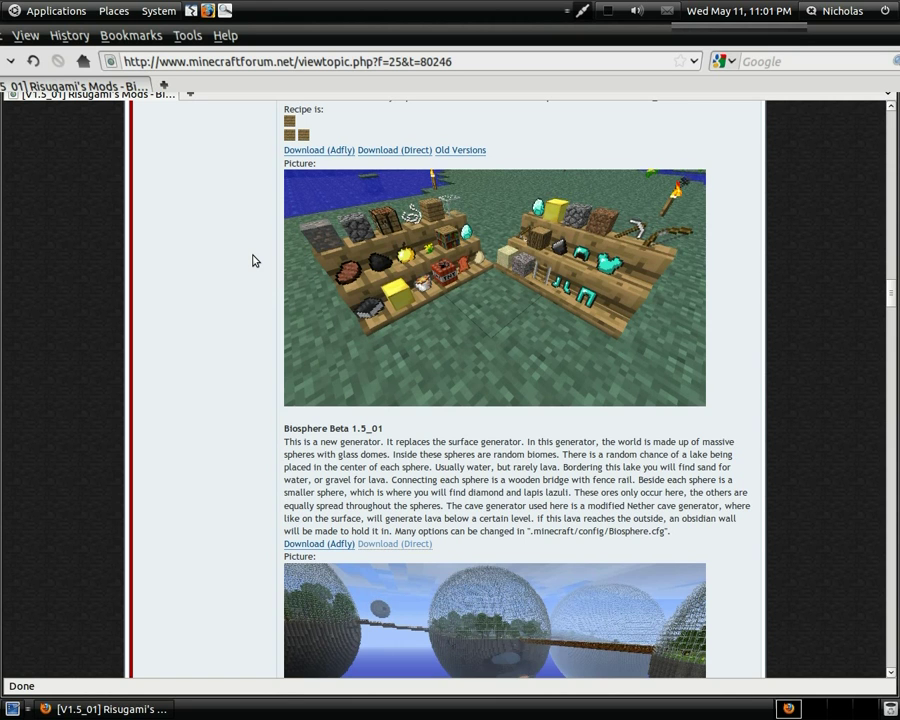
key(F11)
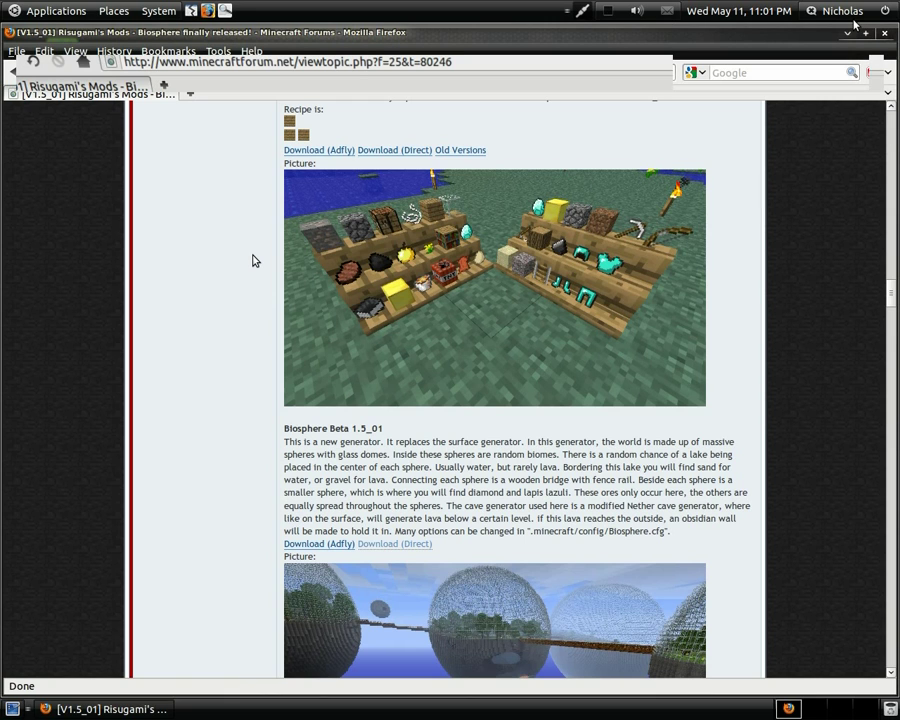
- Minimize Firefox and open the Downloads folder holding both mod zips
click(605, 12)
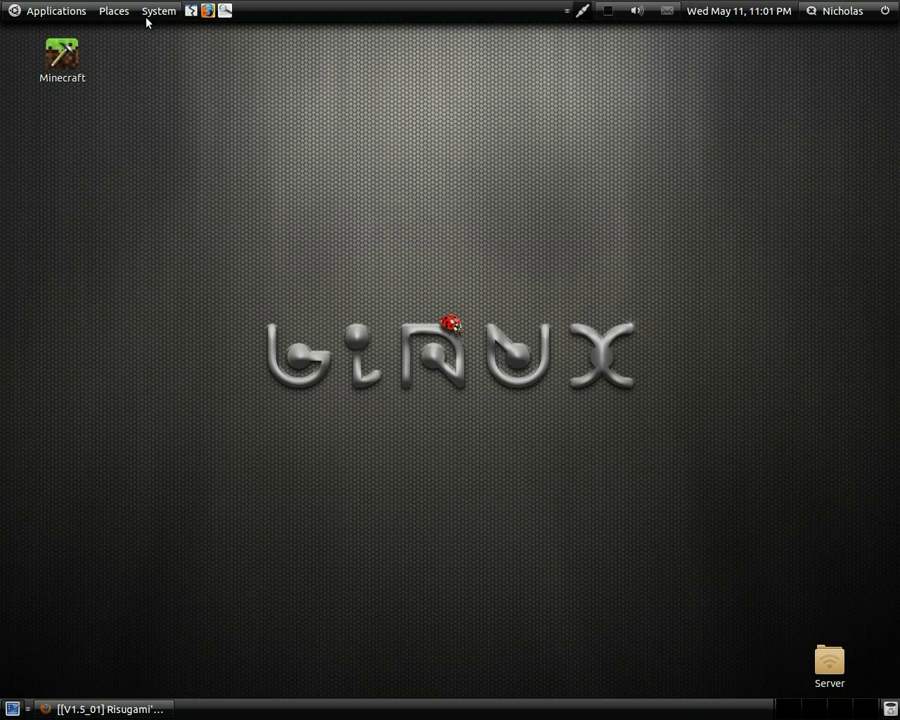
click(124, 15)
click(170, 156)
drag(459, 257, 686, 192)
- Show hidden files in the home folder and browse into .minecraft/bin to select minecraft.jar
click(113, 11)
click(127, 30)
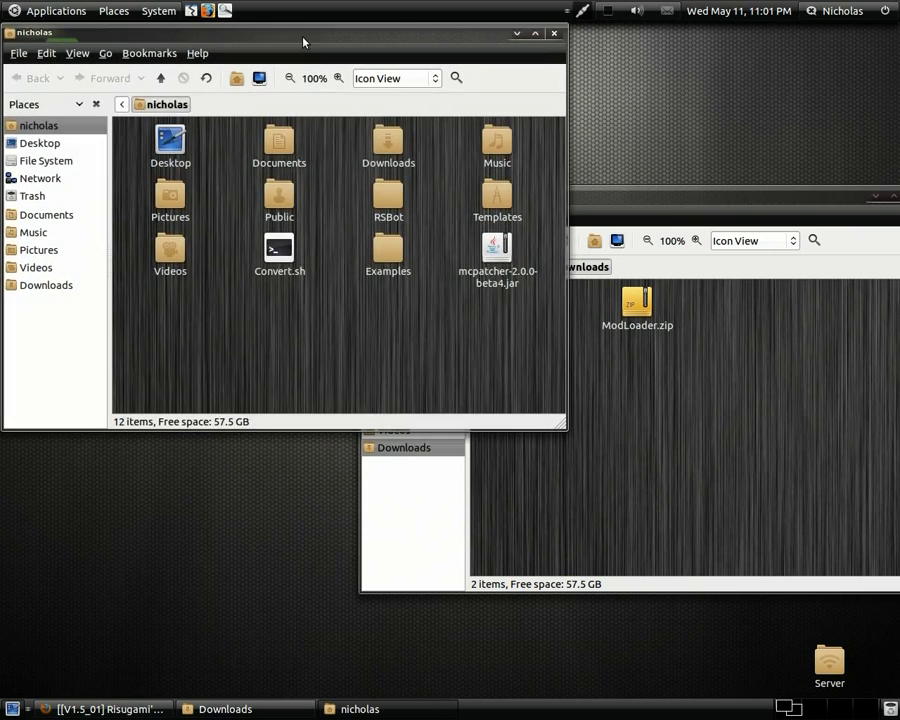
drag(305, 38, 410, 160)
key(ctrl+h)
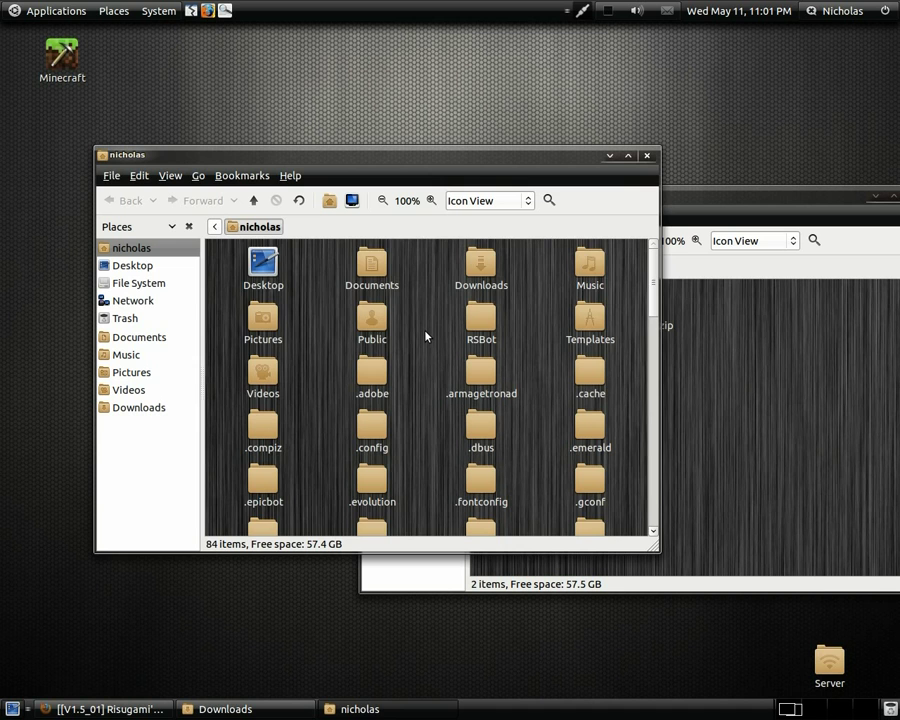
scroll(425, 336, down, 3)
scroll(425, 336, down, 4)
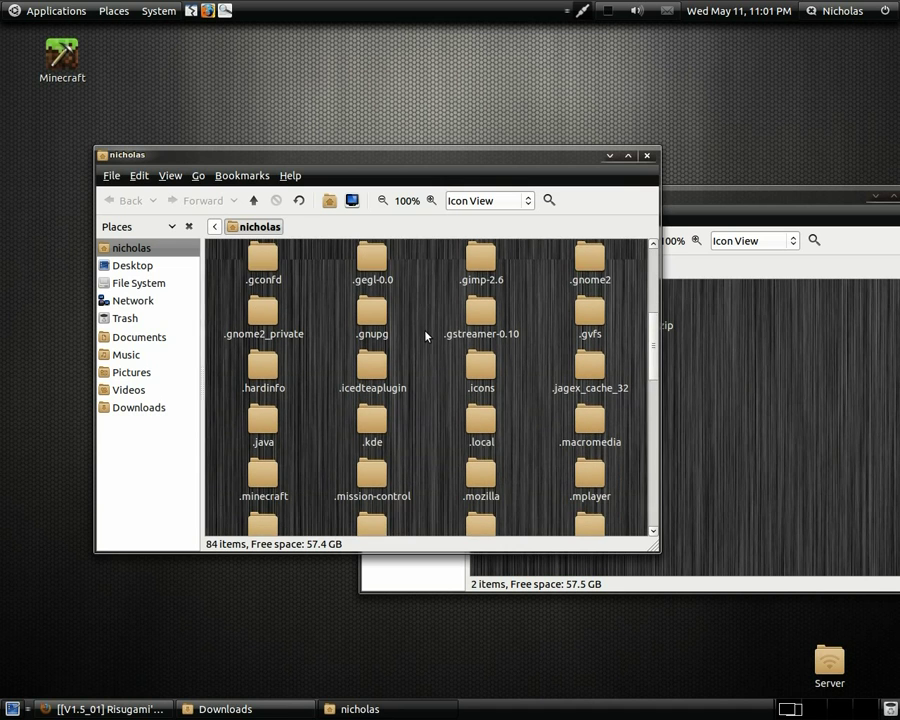
click(262, 395)
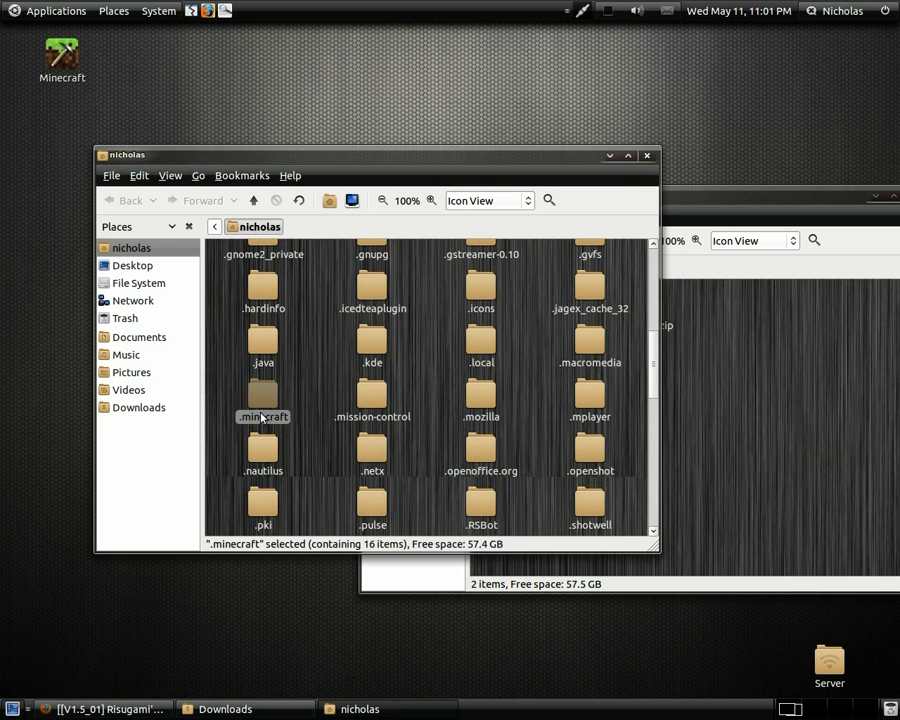
double_click(262, 395)
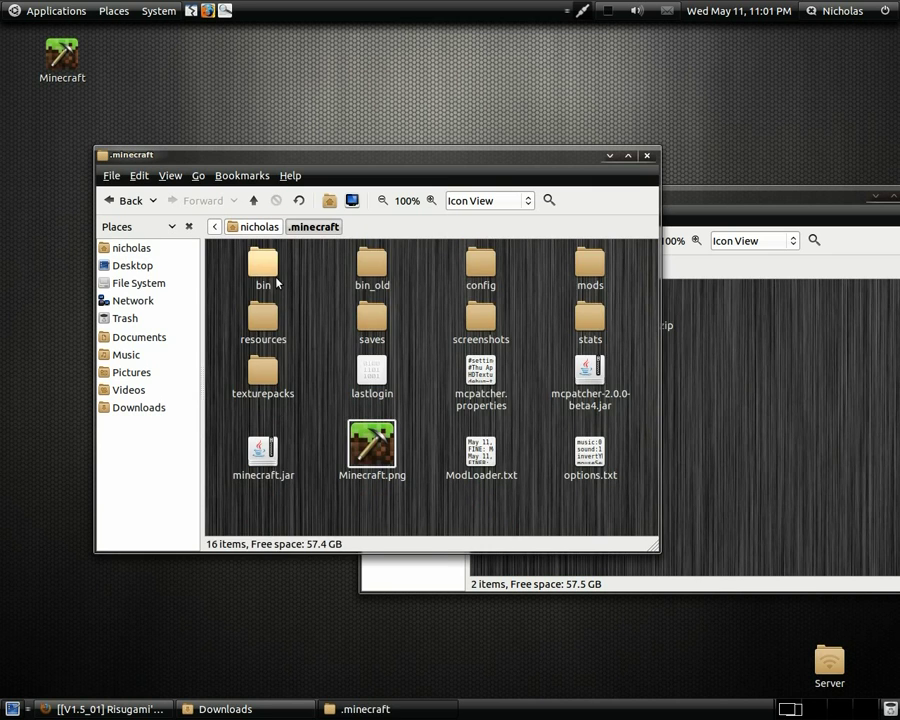
double_click(277, 283)
click(372, 322)
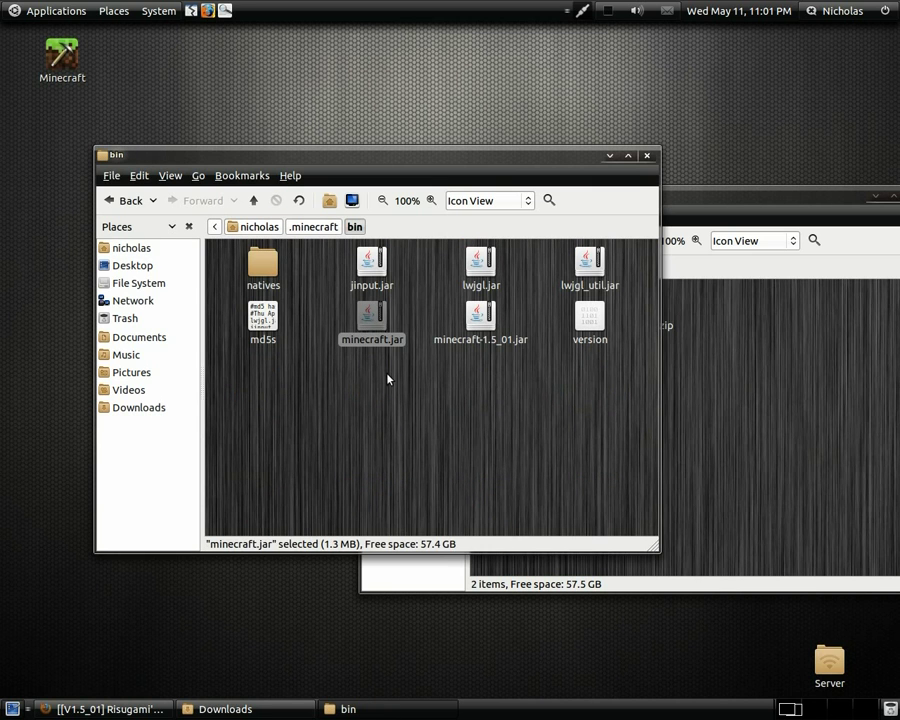
- Open minecraft.jar and ModLoader.zip side by side in Archive Manager
right_click(378, 328)
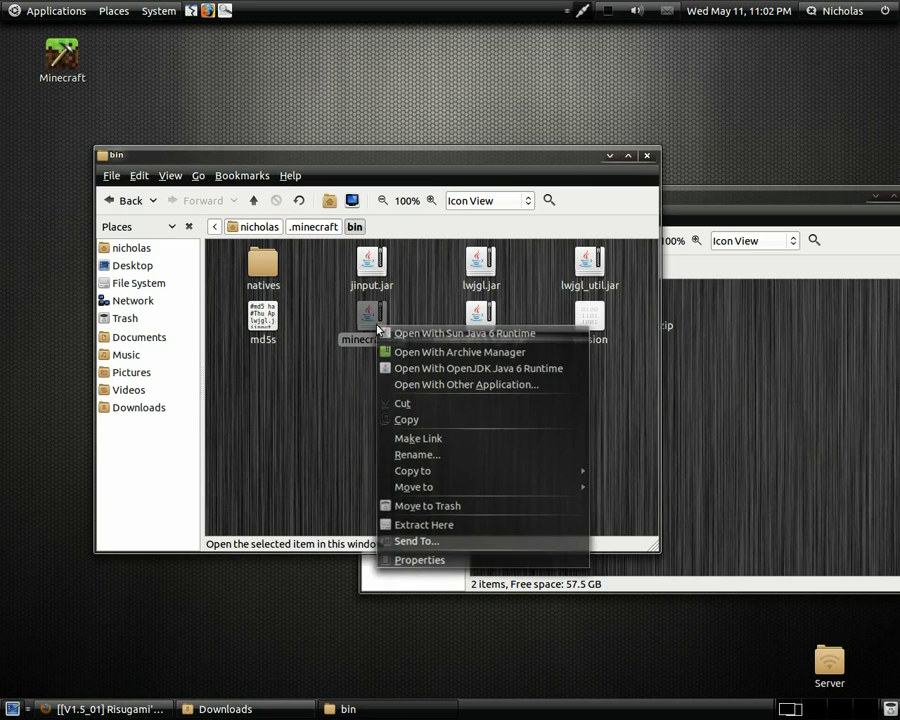
click(434, 351)
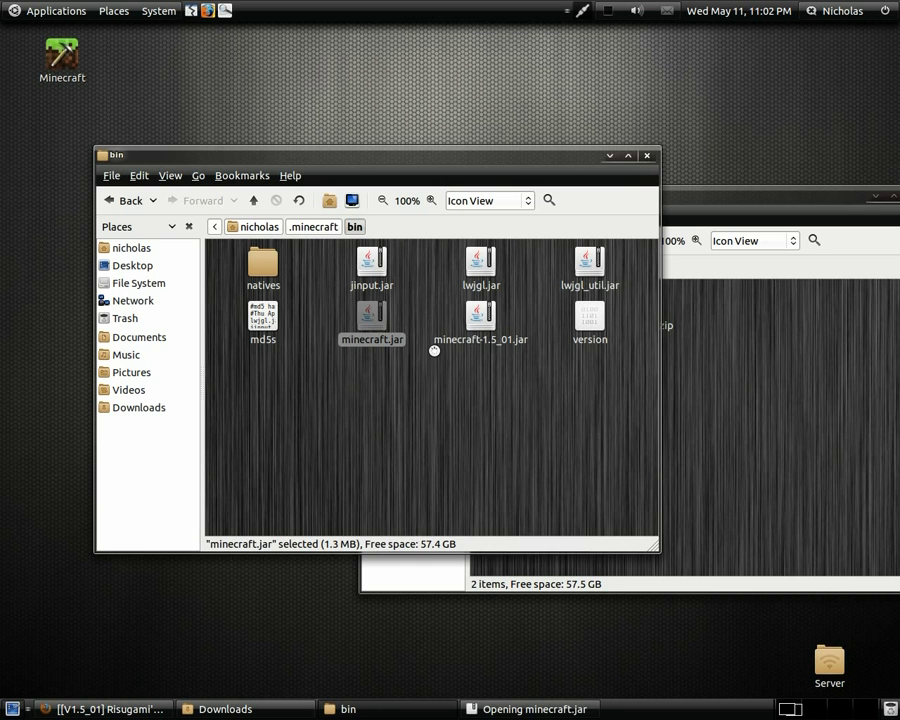
click(731, 198)
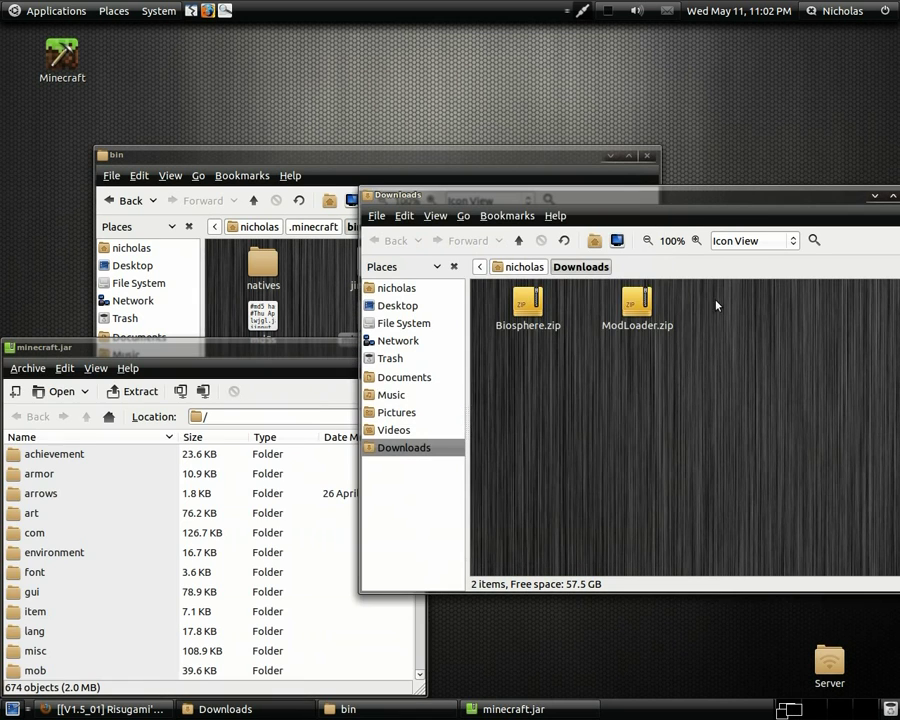
right_click(640, 330)
click(660, 335)
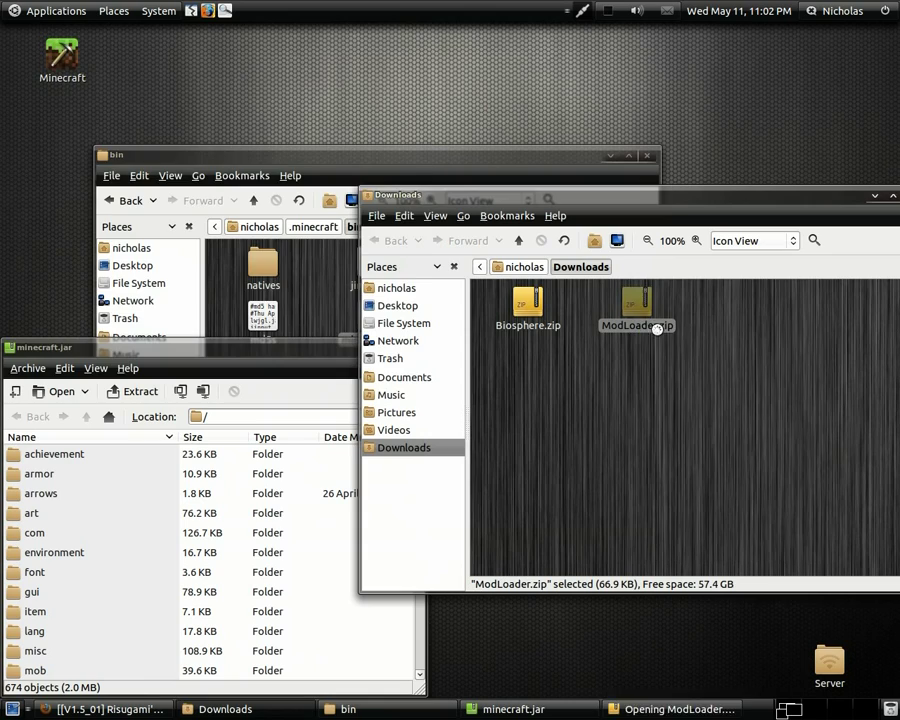
drag(177, 31, 728, 197)
- Copy all 13 ModLoader class files into minecraft.jar and close ModLoader.zip
key(ctrl+a)
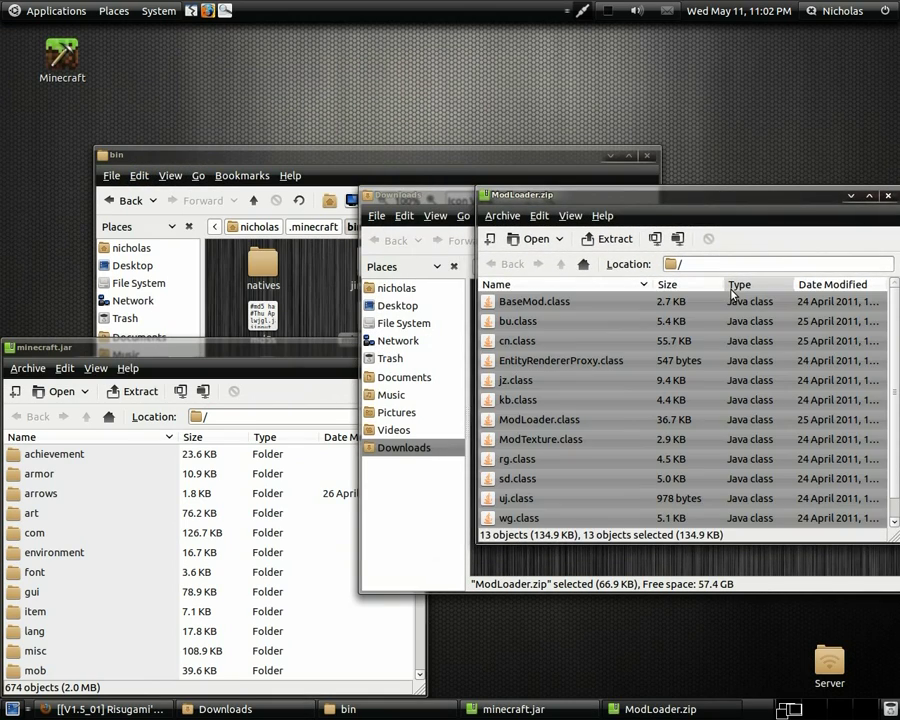
drag(677, 315, 297, 693)
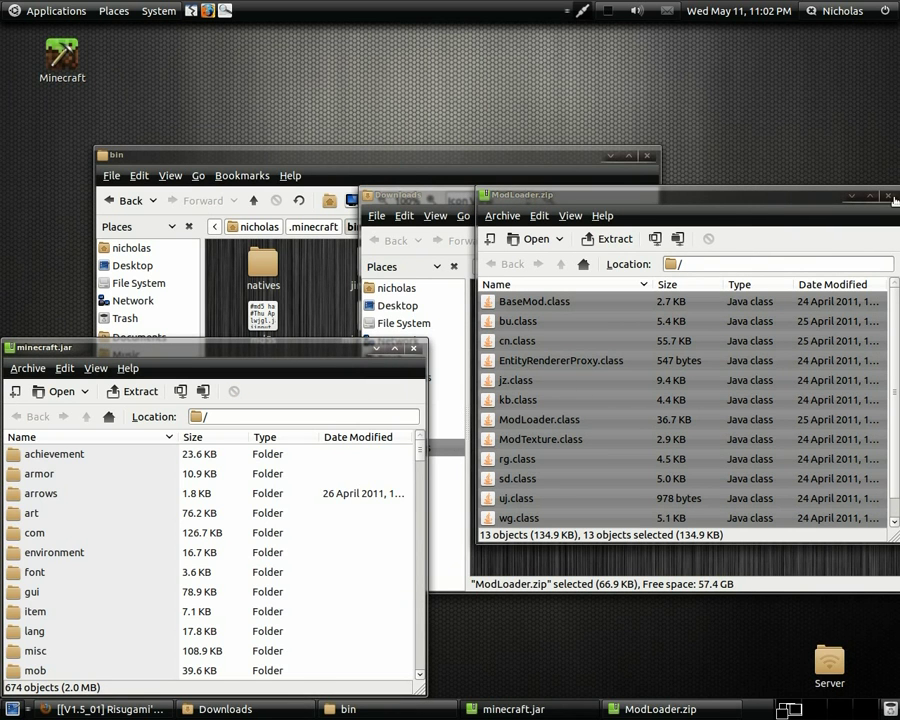
key(ctrl+w)
drag(220, 347, 506, 188)
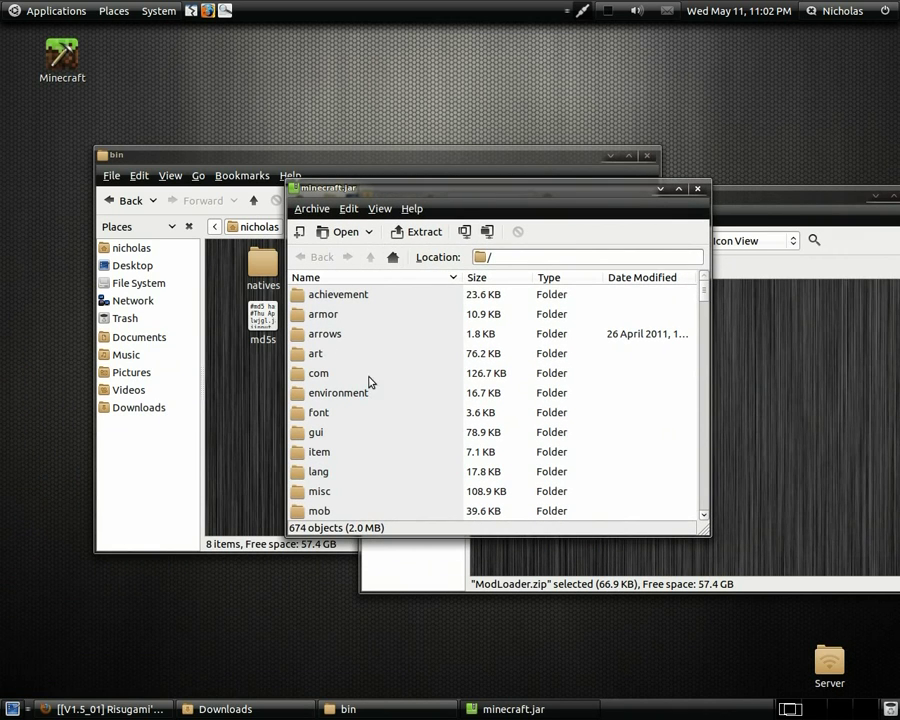
scroll(390, 408, down, 3)
scroll(420, 432, up, 3)
scroll(380, 430, down, 2)
scroll(369, 428, up, 2)
scroll(369, 429, down, 1)
scroll(374, 429, down, 1)
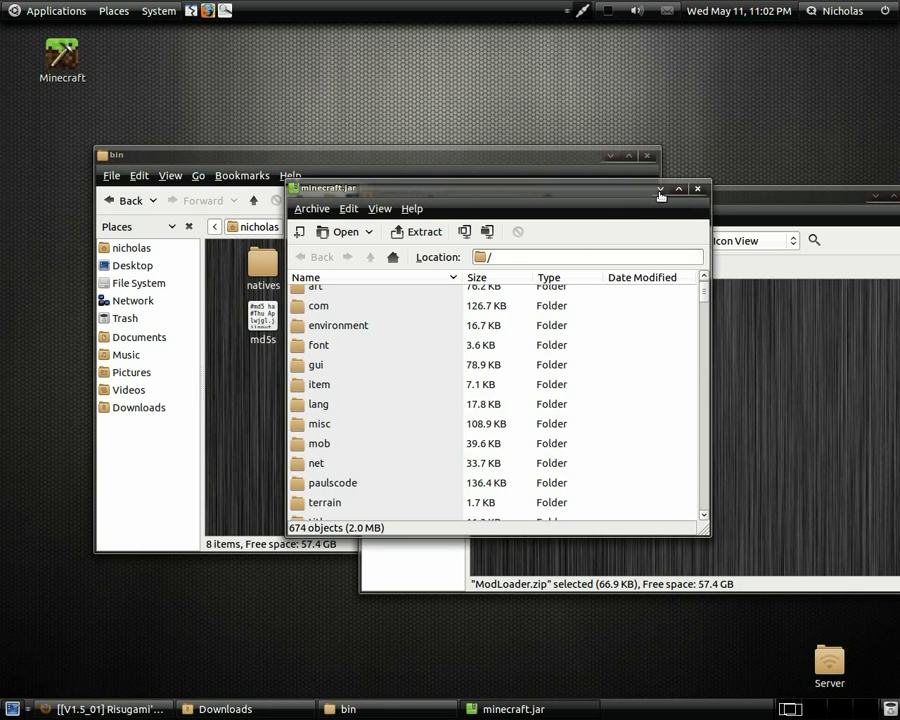
- Copy the four Biosphere class files from Biosphere.zip into minecraft.jar
drag(650, 190, 490, 317)
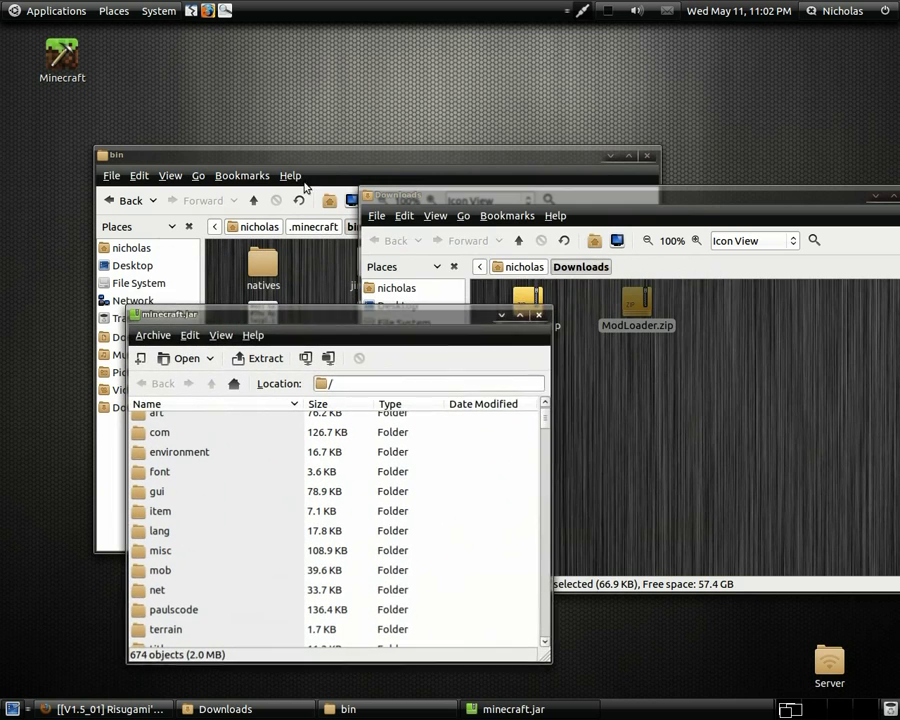
click(636, 200)
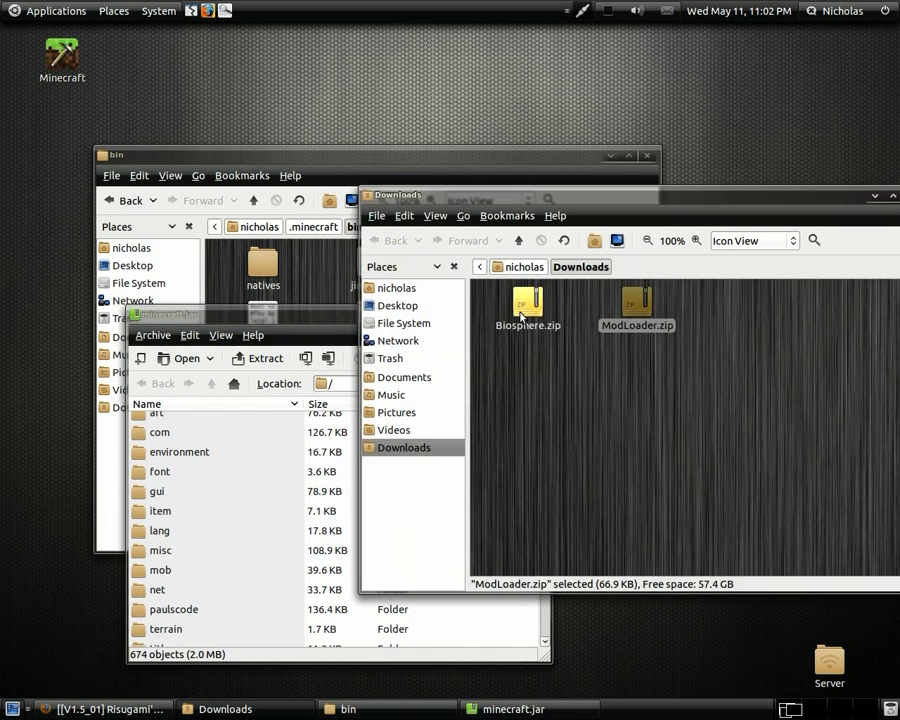
right_click(521, 317)
click(550, 320)
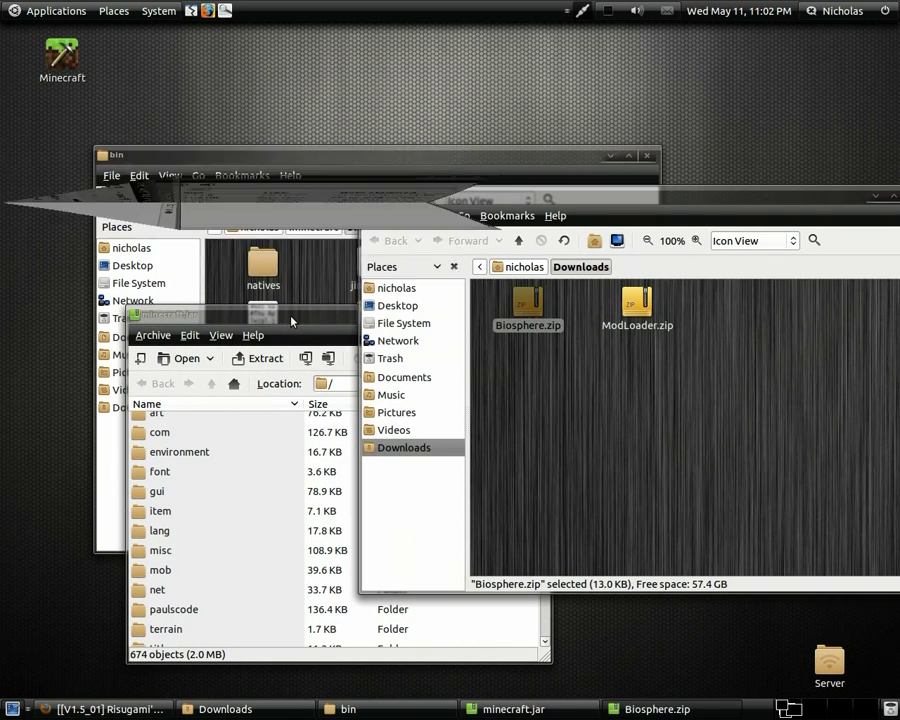
drag(212, 28, 651, 183)
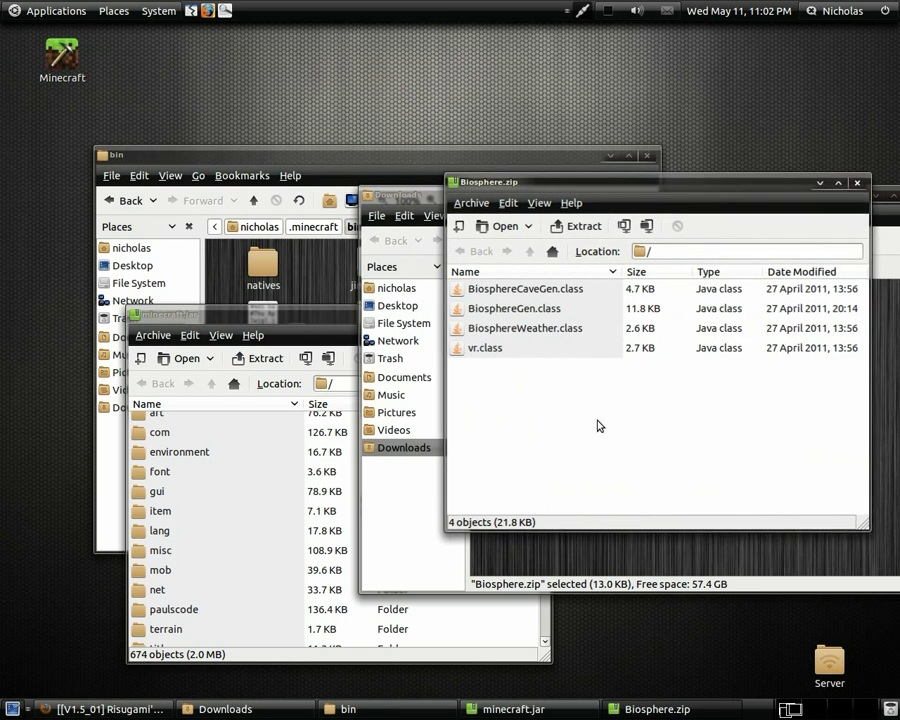
key(ctrl+a)
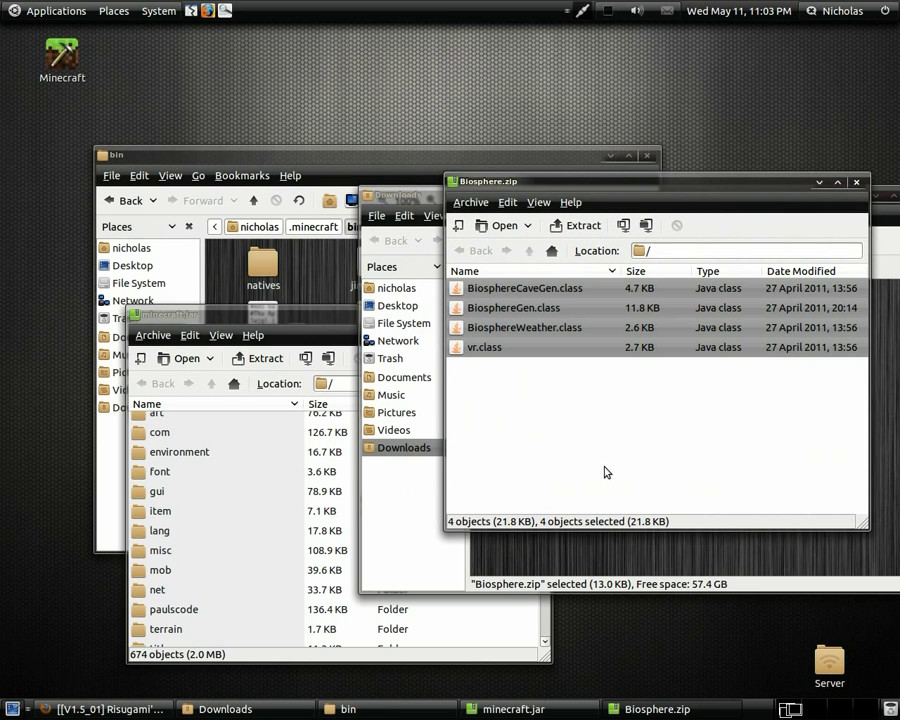
drag(693, 345, 411, 460)
- Close Biosphere.zip, minecraft.jar and the Downloads folder window
key(ctrl+w)
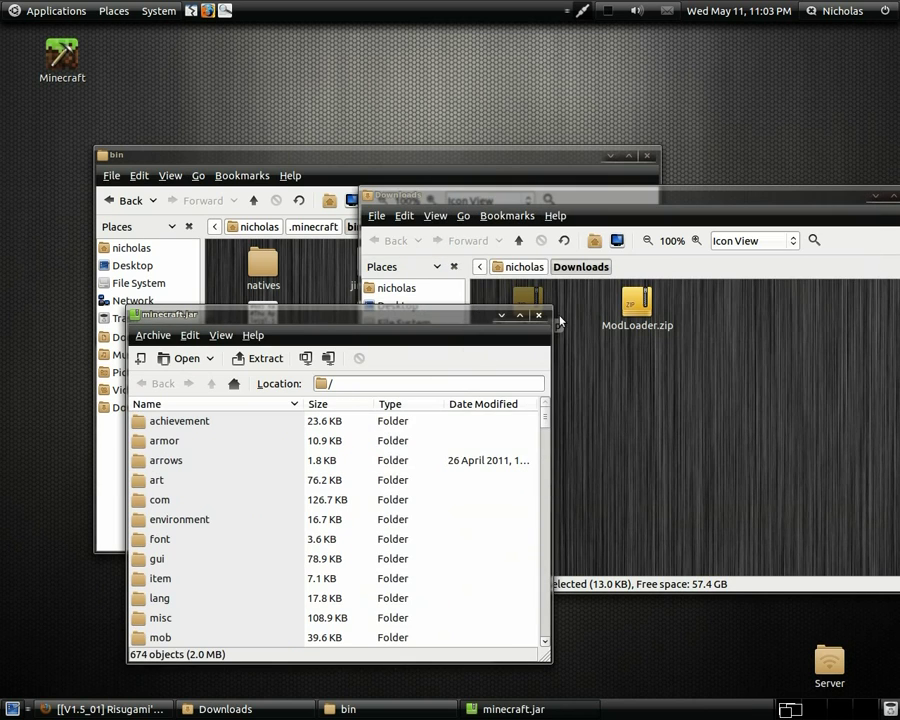
key(ctrl+w)
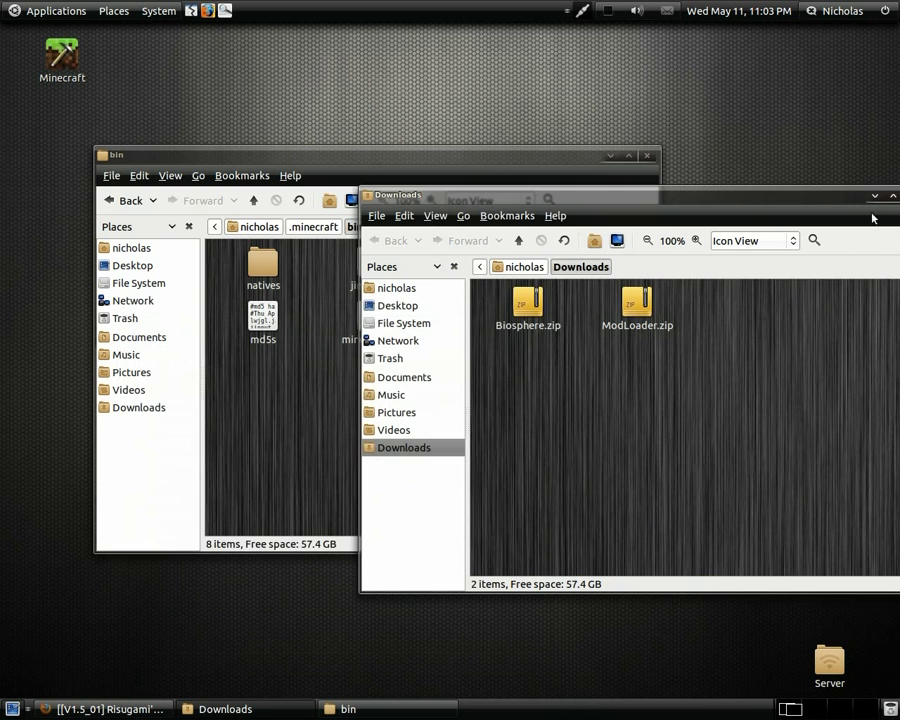
drag(847, 206, 551, 266)
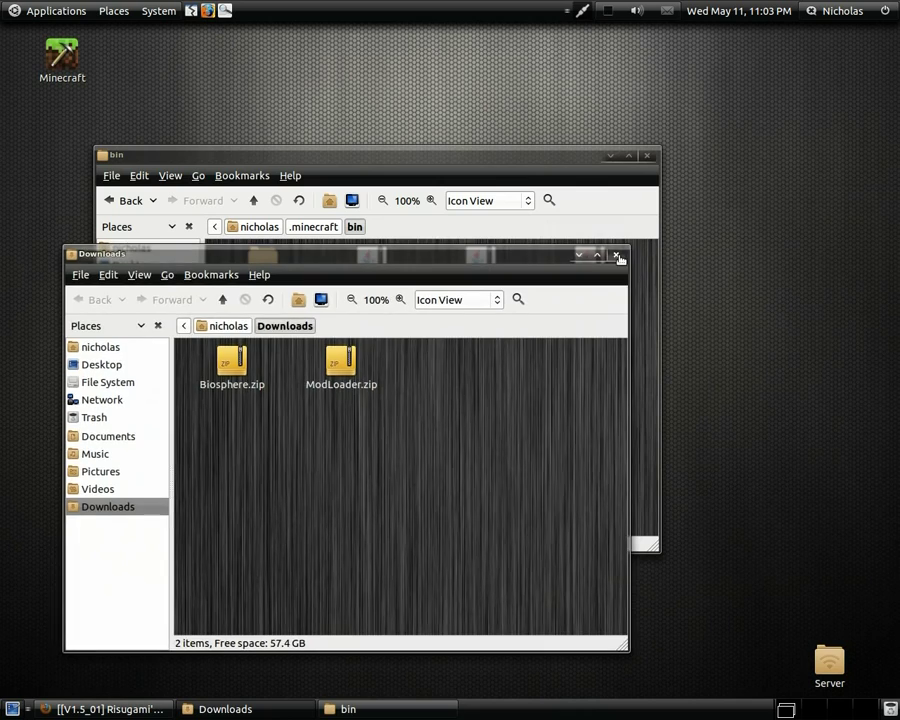
click(619, 258)
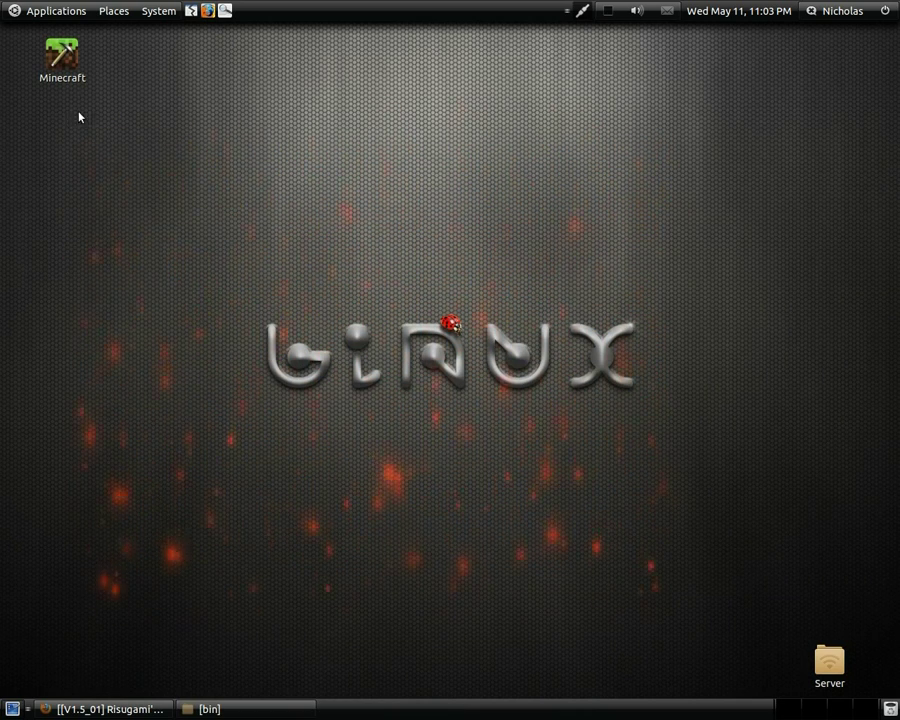
- Start Minecraft from the desktop shortcut, resize the launcher, and log in to the Beta 1.5_01 title menu
right_click(66, 78)
click(86, 86)
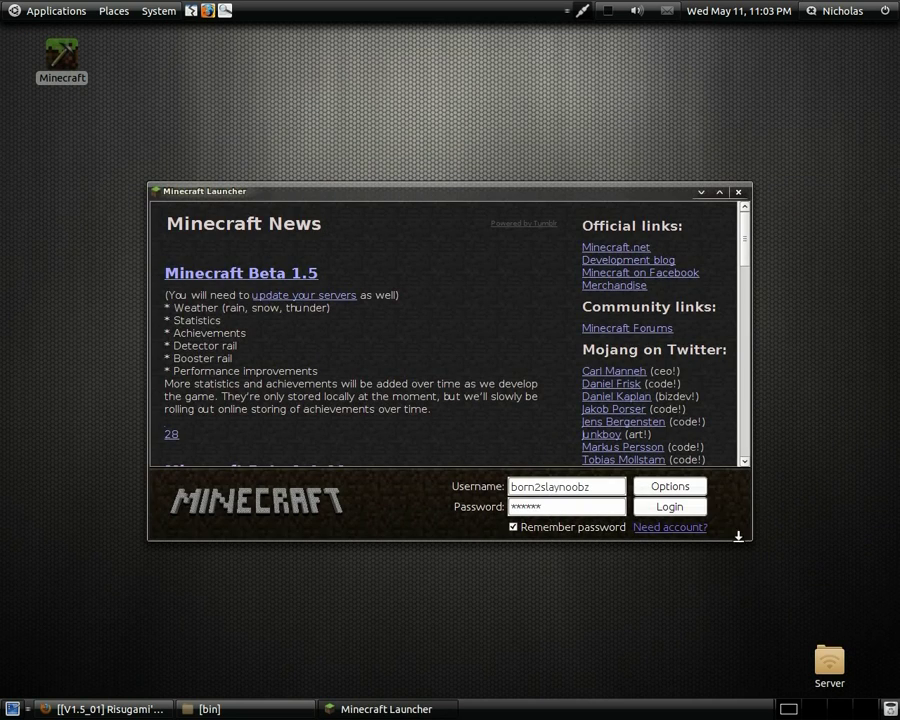
drag(743, 537, 616, 434)
drag(392, 186, 505, 198)
click(692, 409)
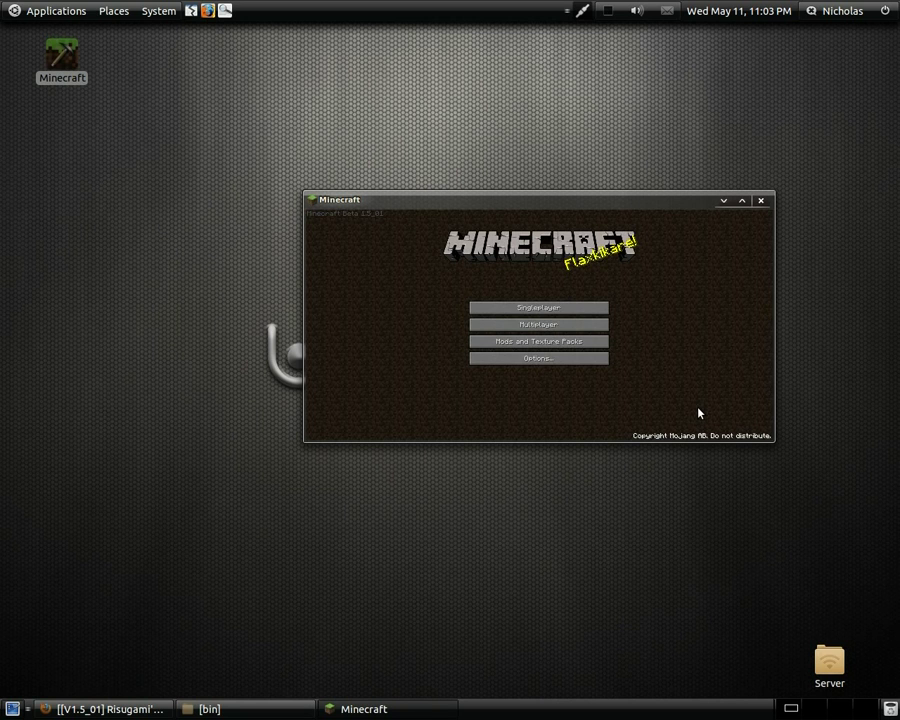
- Delete the old New World save under Singleplayer and open the Create New World screen
click(578, 308)
click(533, 291)
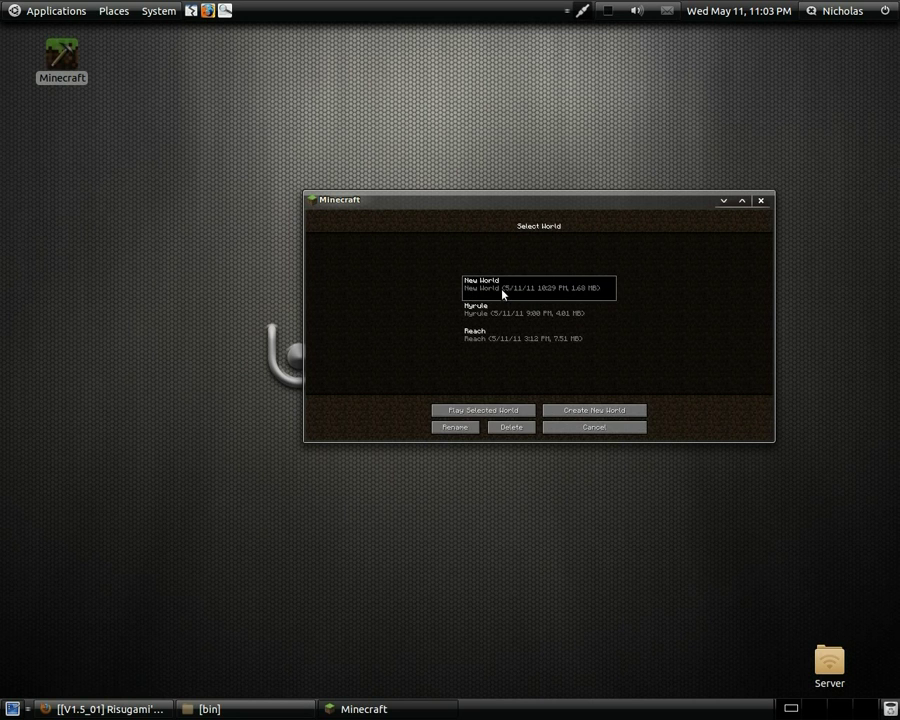
click(511, 427)
click(502, 320)
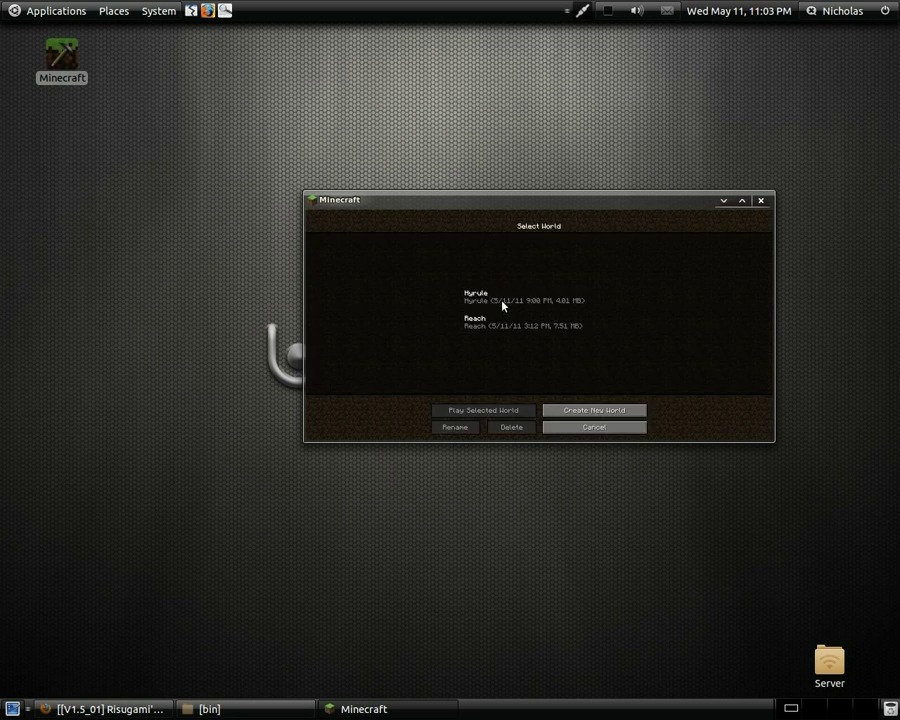
click(553, 411)
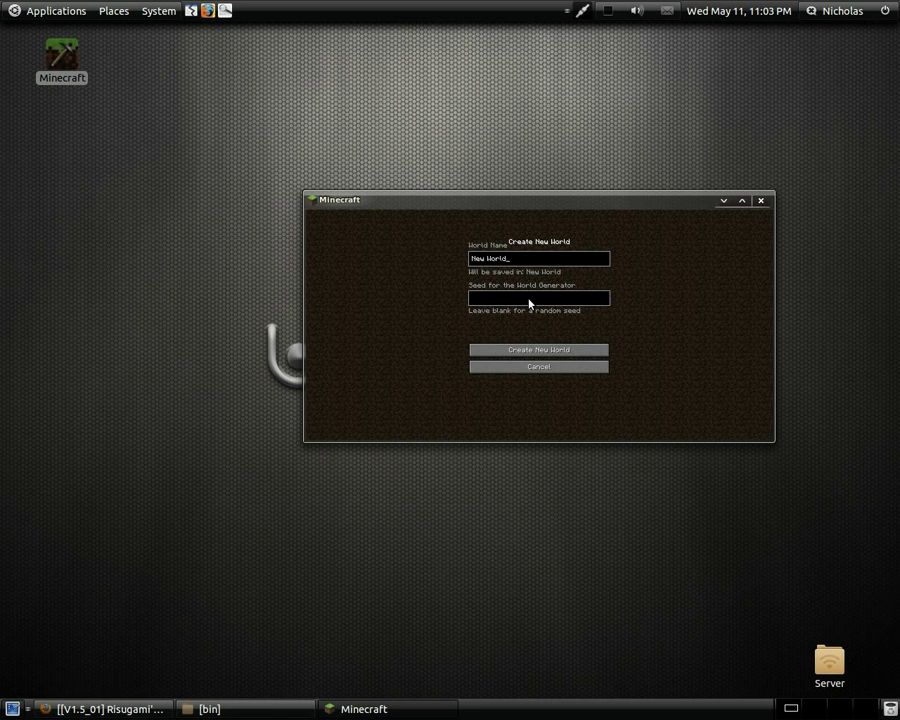
- Generate the new world and load into the glass-domed Biosphere beside the wooden bridge
click(516, 352)
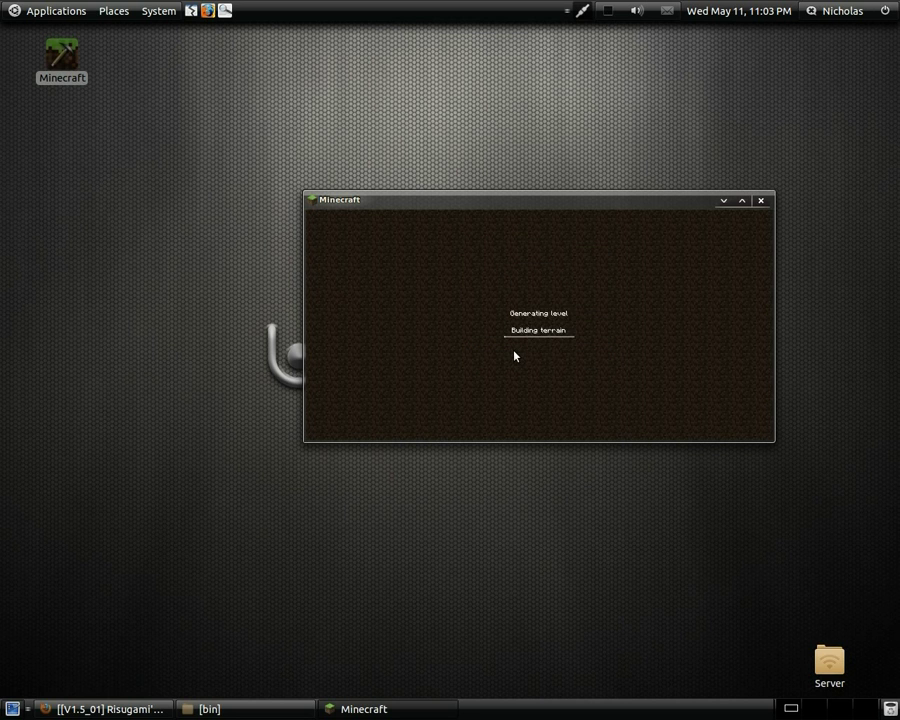
click(611, 14)
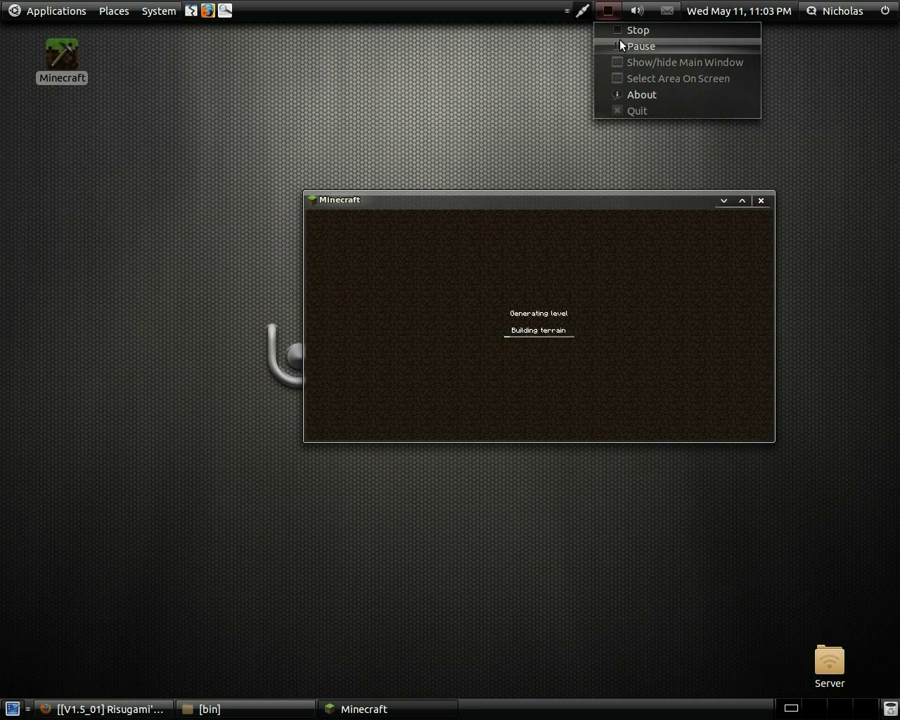
click(620, 44)
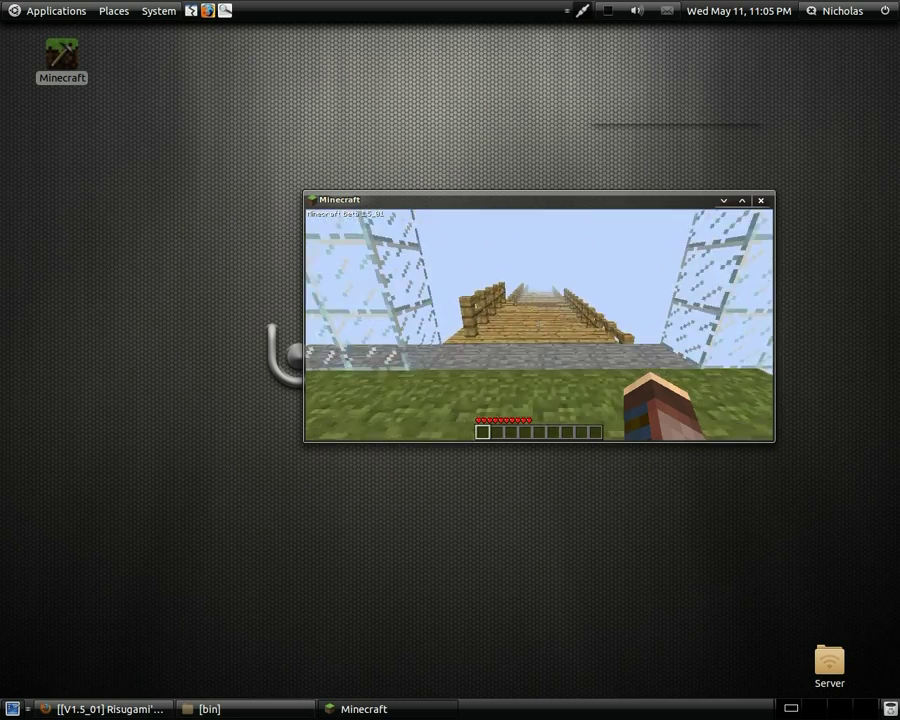
- Walk along the wooden bridge into the snowy glass-domed biosphere
key(w)
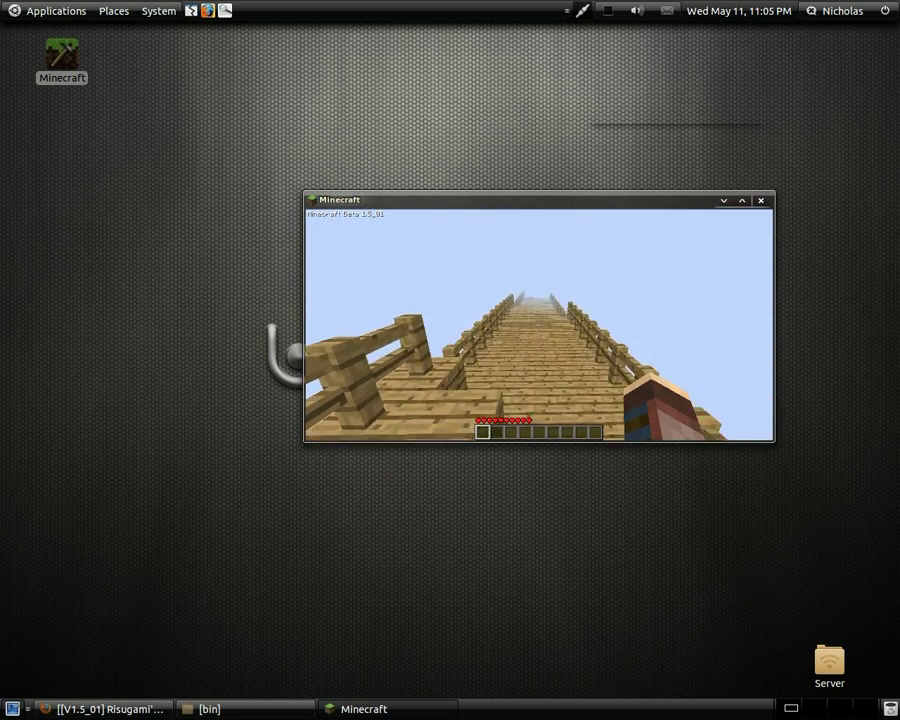
key(w)
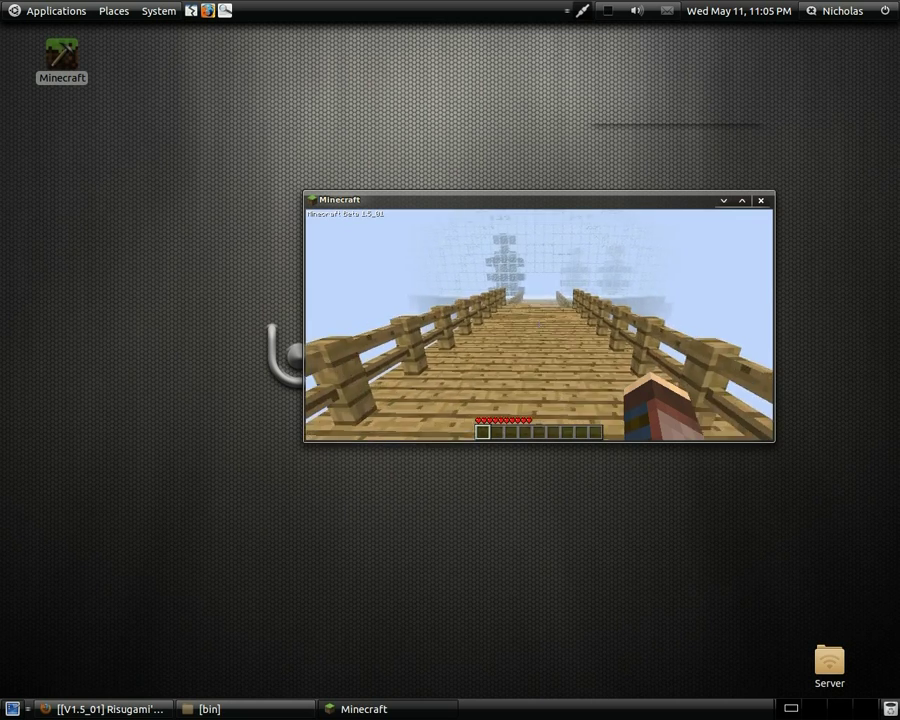
key(w)
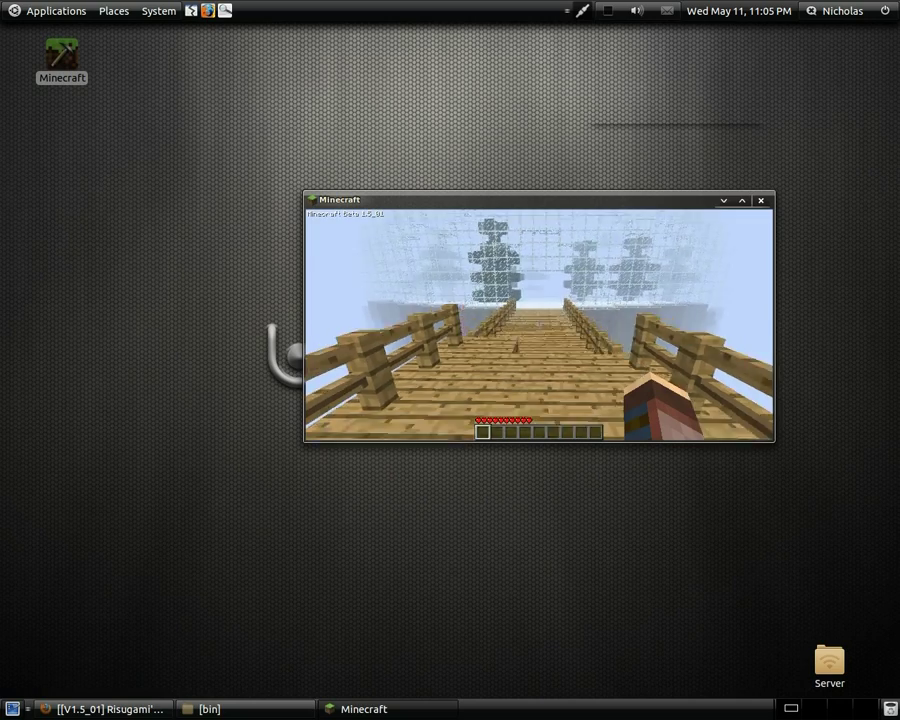
mouse_move(539, 324)
key(w)
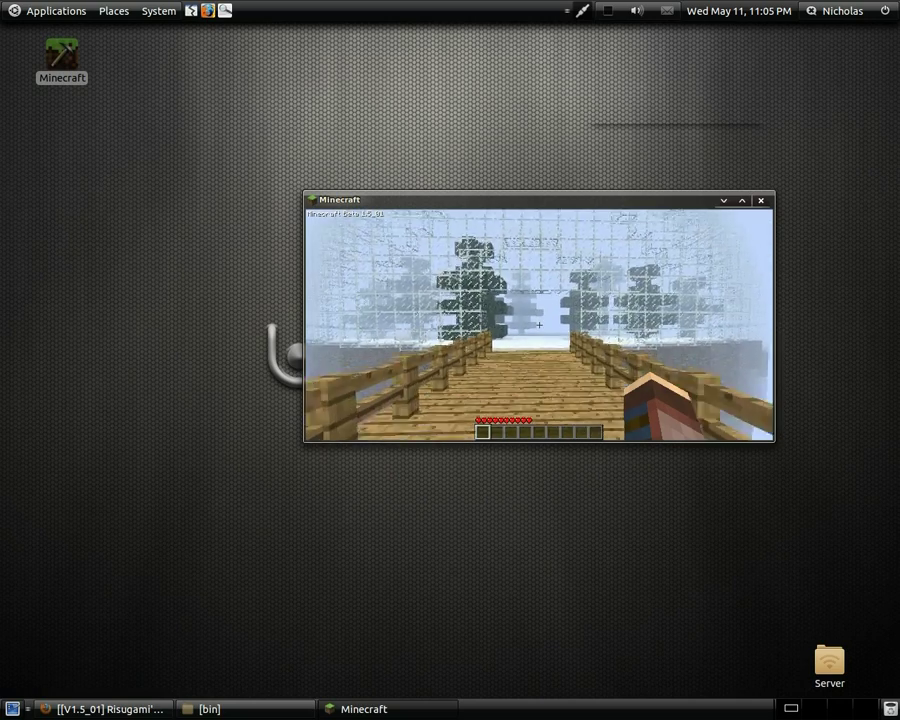
key(w)
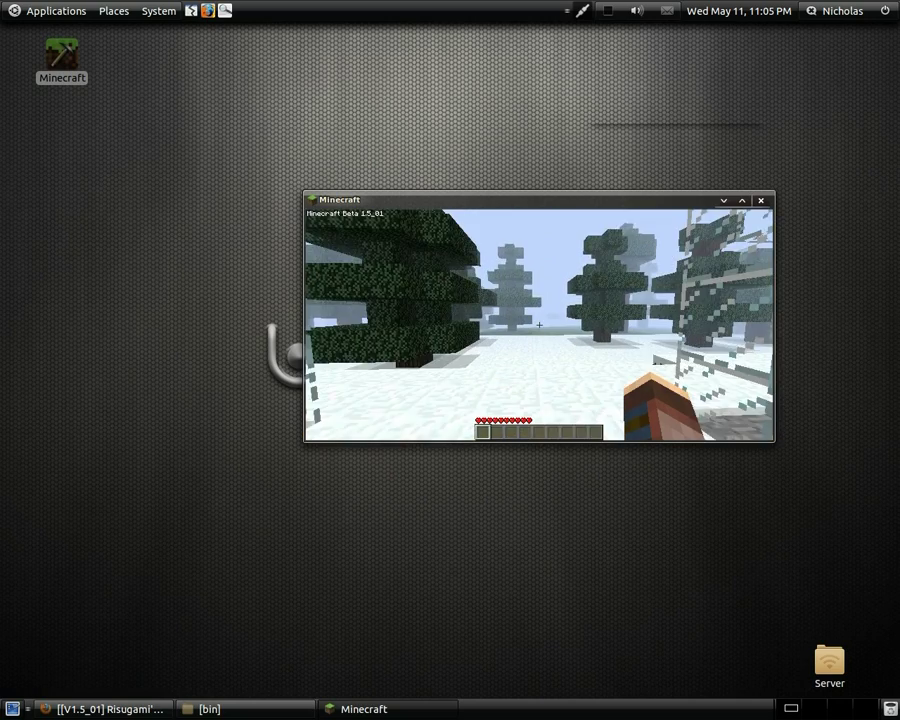
key(w)
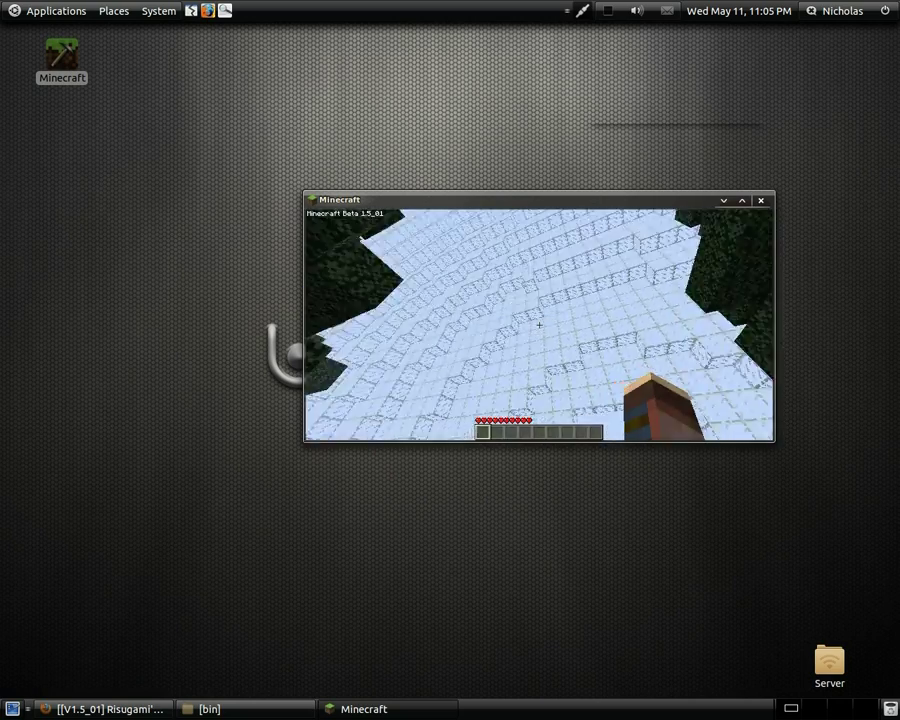
- Explore the dome's pine forest and grey wolf, then pause the game
key(w)
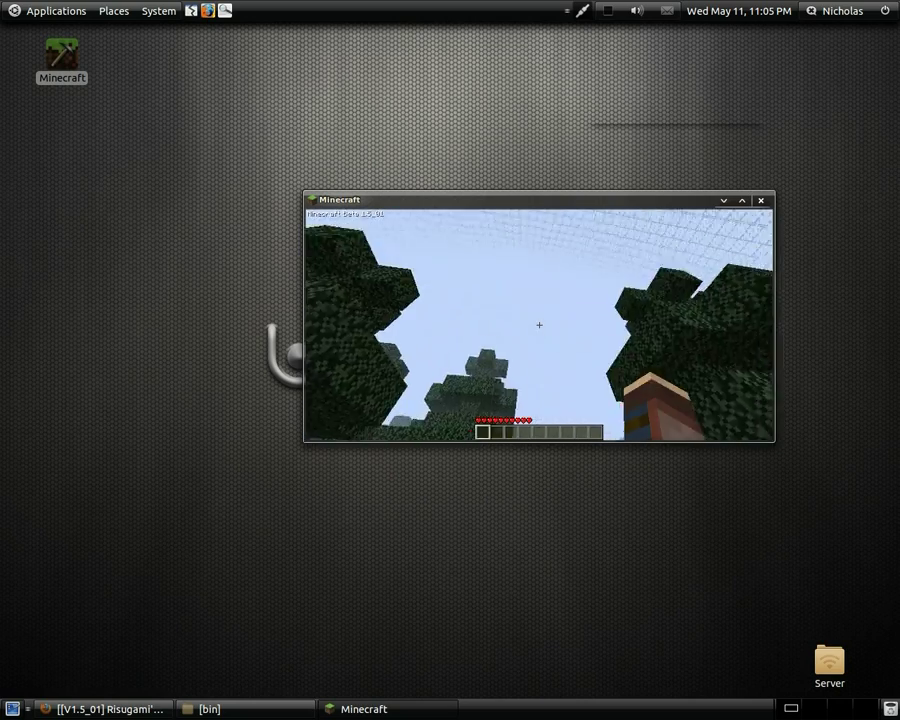
key(w)
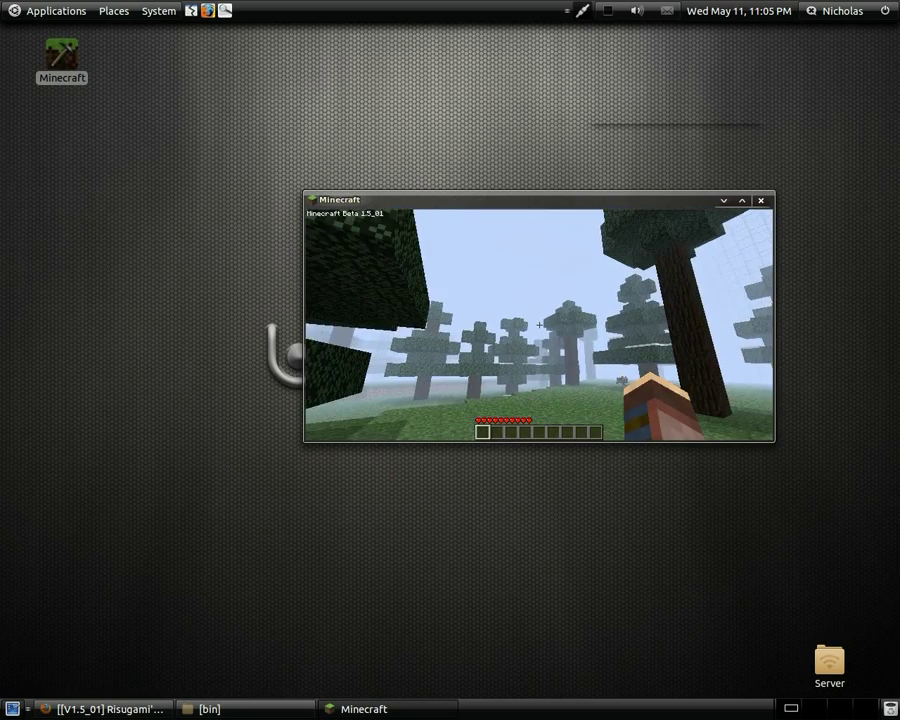
key(w)
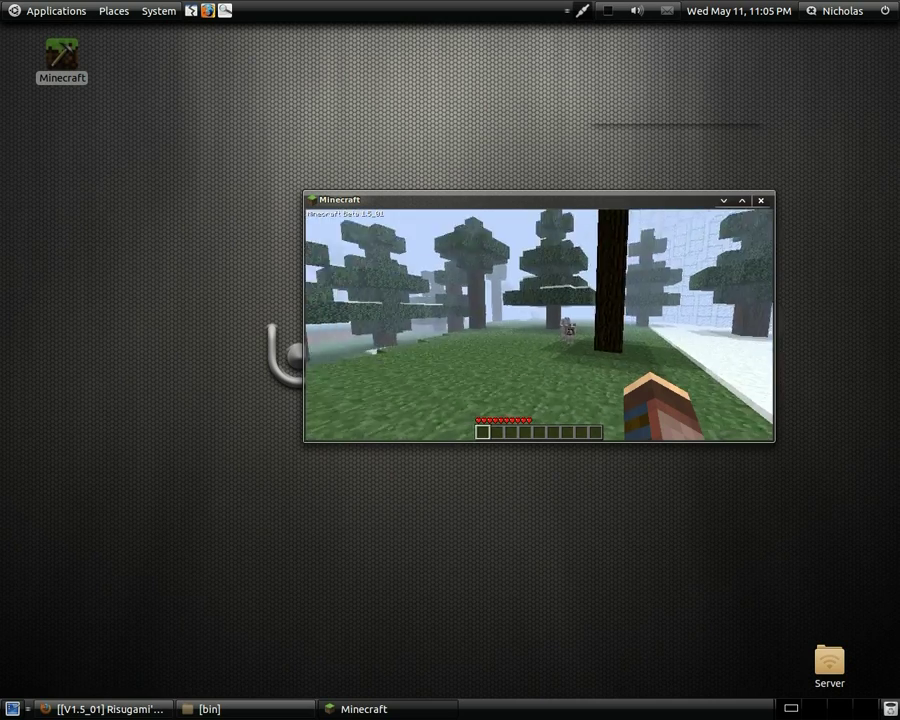
key(w)
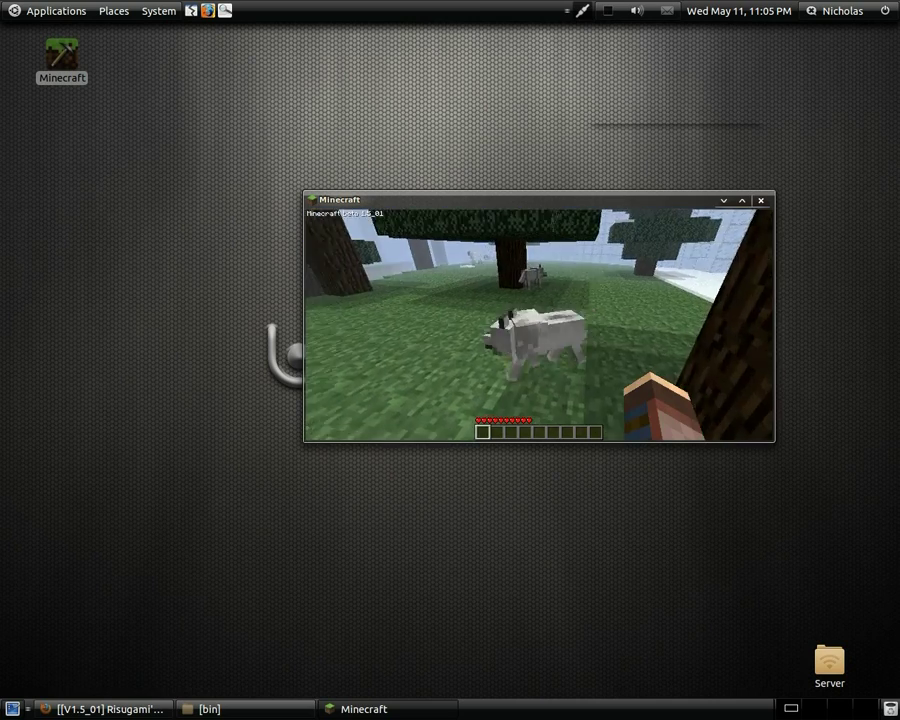
key(w)
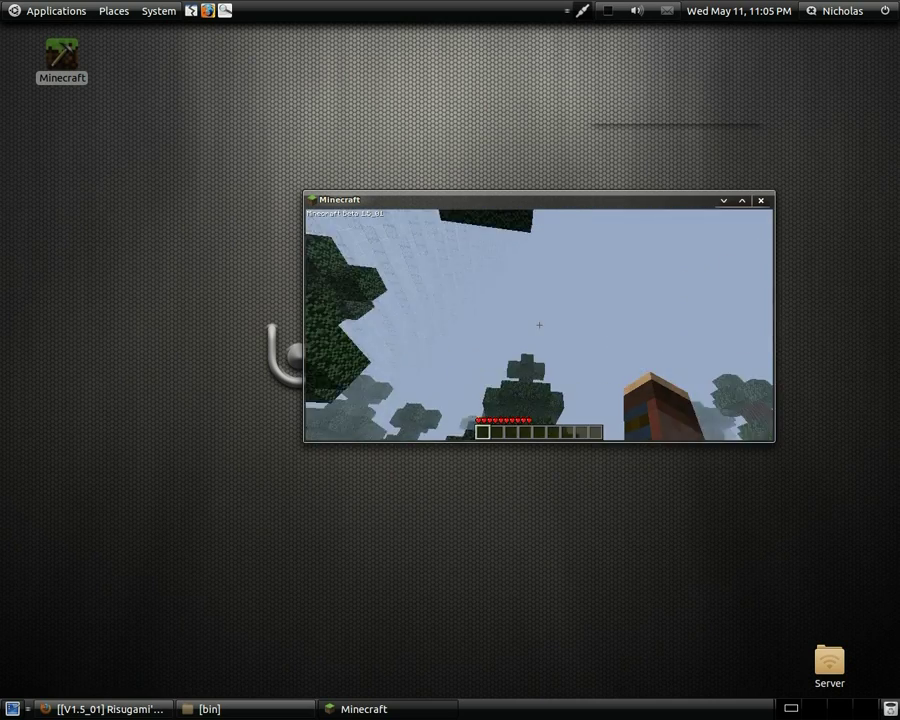
key(w)
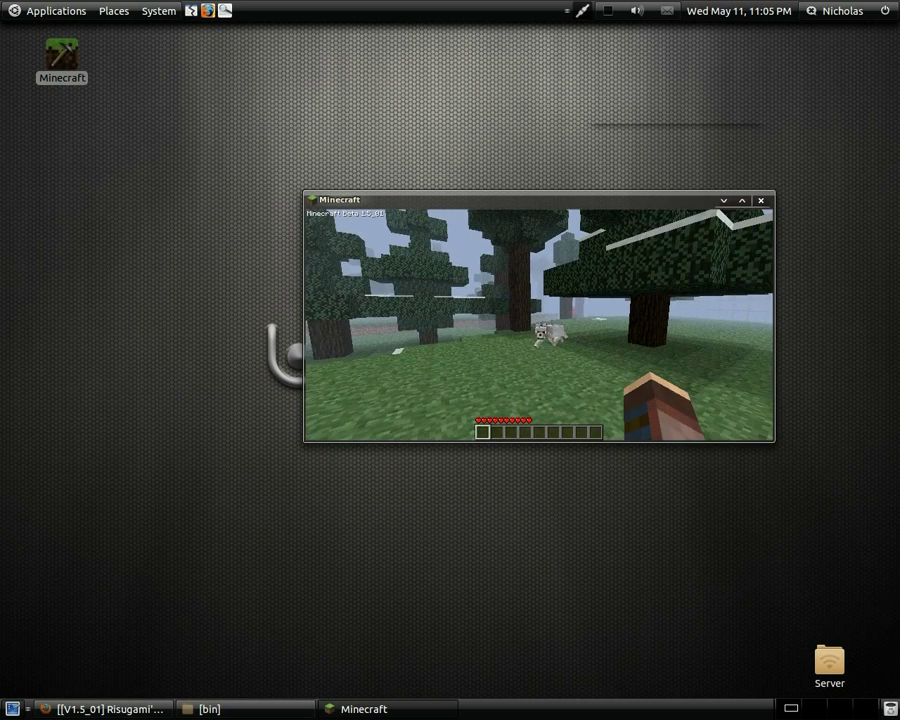
key(Escape)
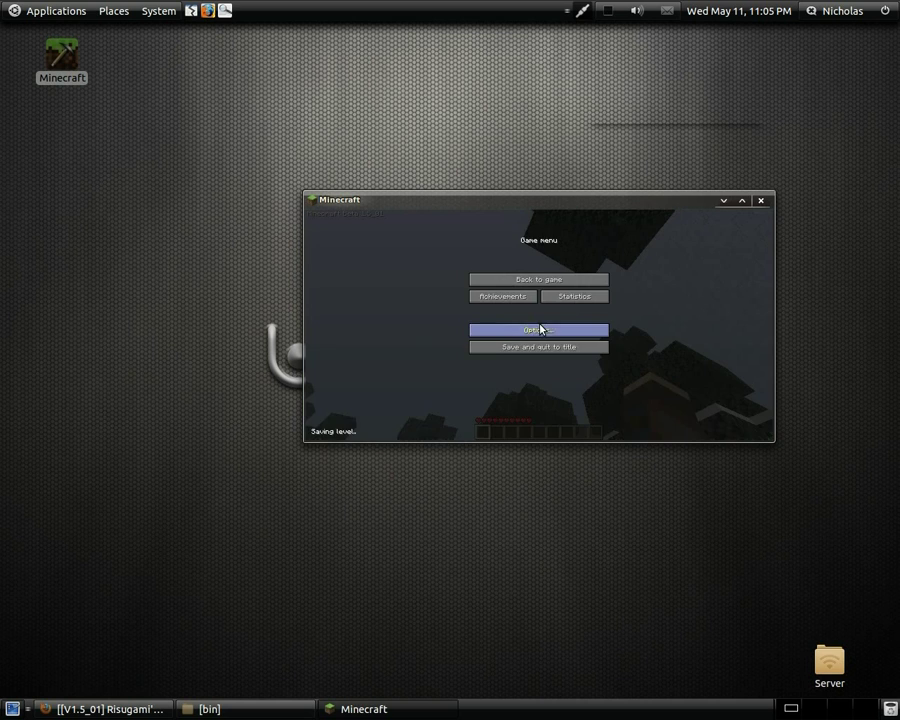
- Save and quit the world to the title screen, then quit Minecraft entirely
click(563, 347)
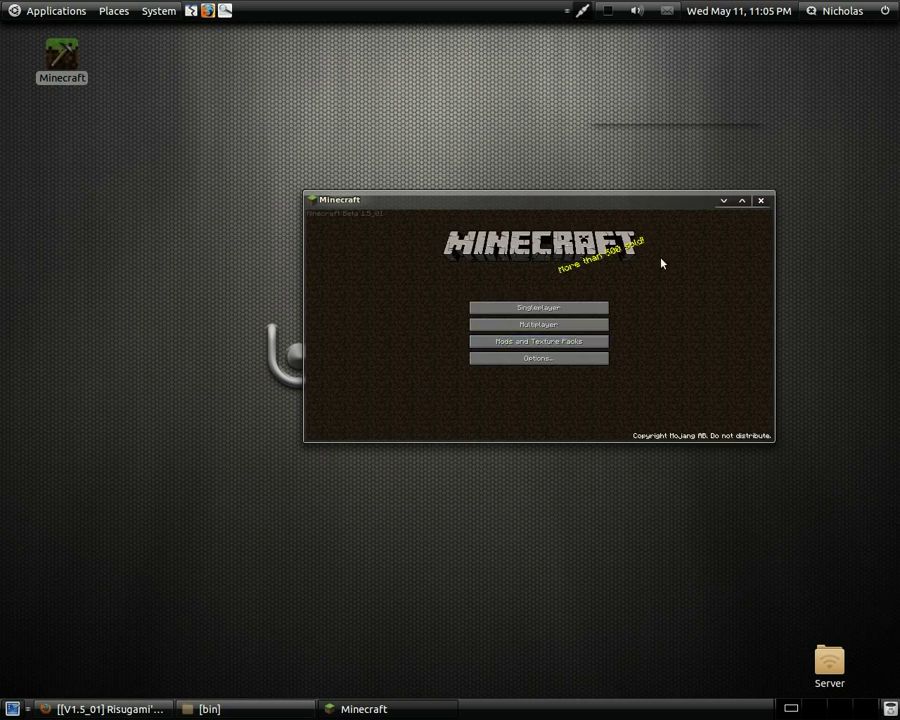
click(762, 203)
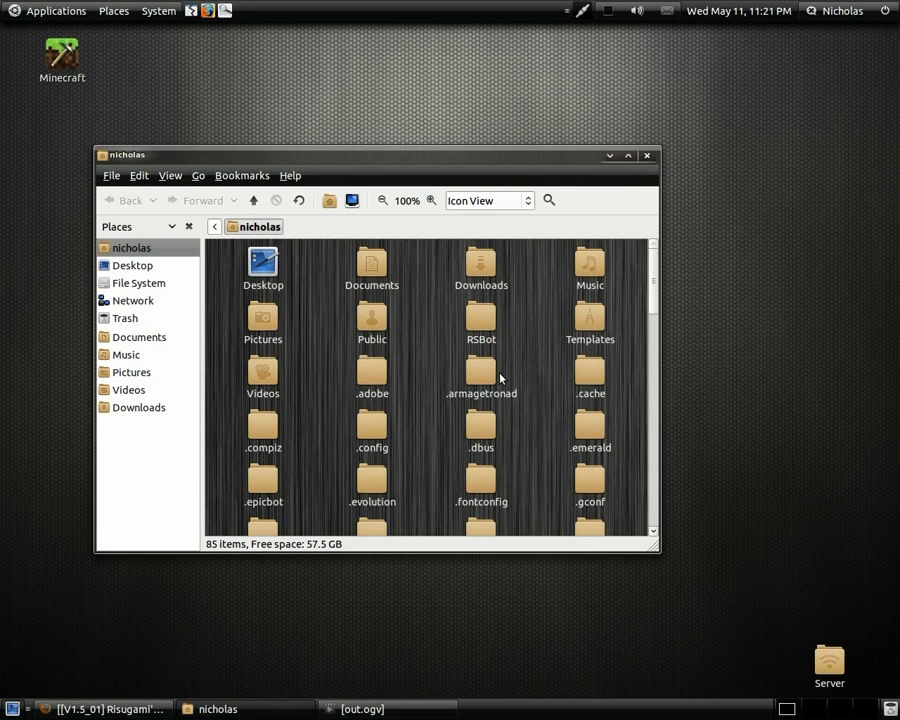
- Navigate from the home folder into .minecraft/bin
scroll(450, 390, down, 5)
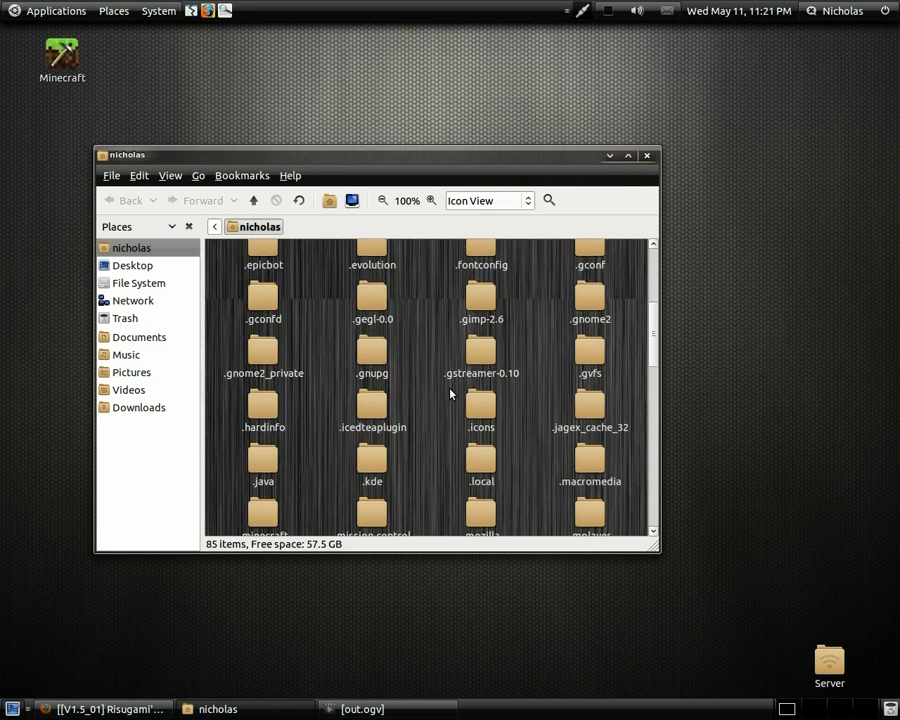
double_click(262, 472)
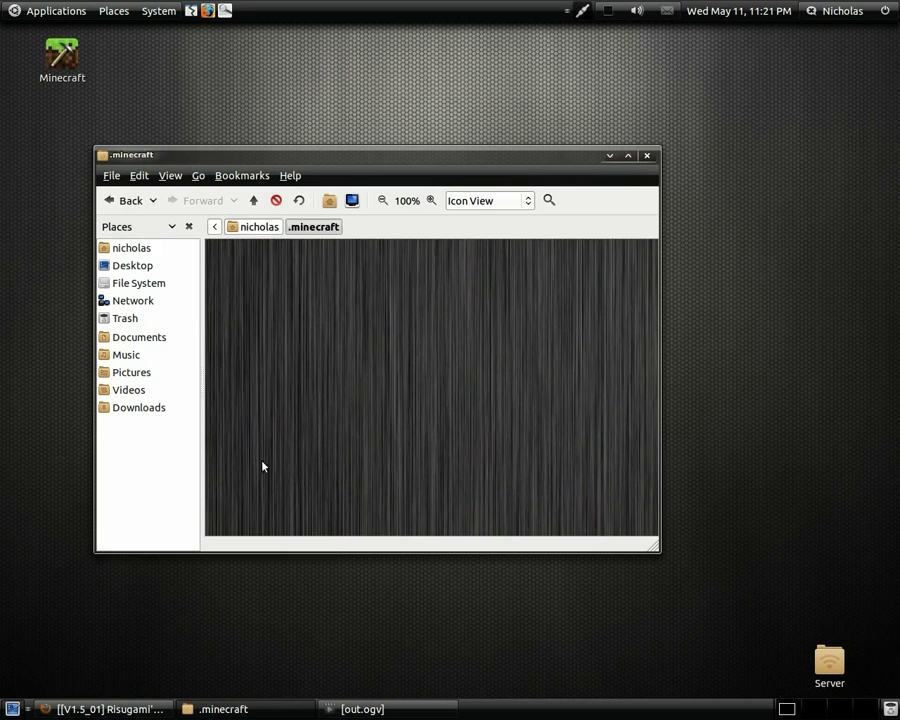
double_click(262, 262)
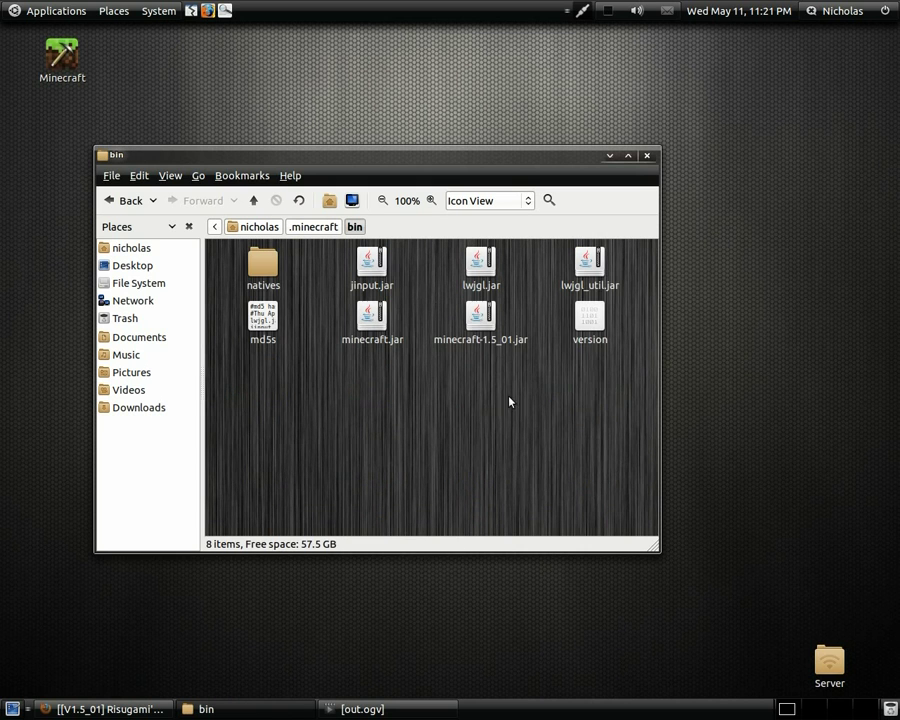
- Open minecraft-1.5_01.jar in Archive Manager, look at its META-INF folder, then close the archive
right_click(480, 327)
click(490, 349)
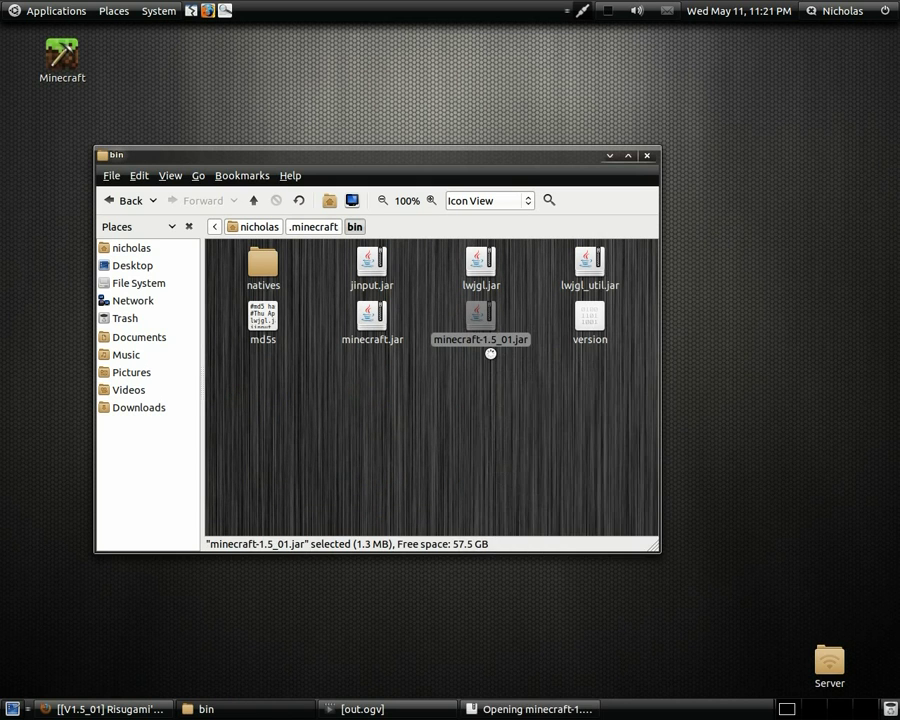
drag(574, 378, 437, 233)
scroll(410, 470, down, 3)
click(387, 418)
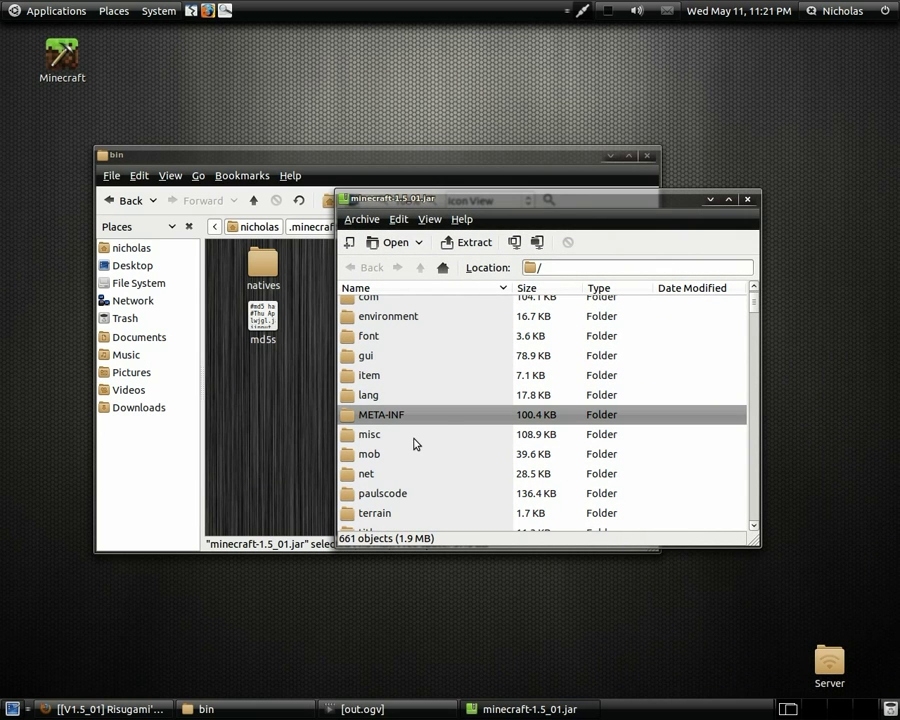
click(744, 200)
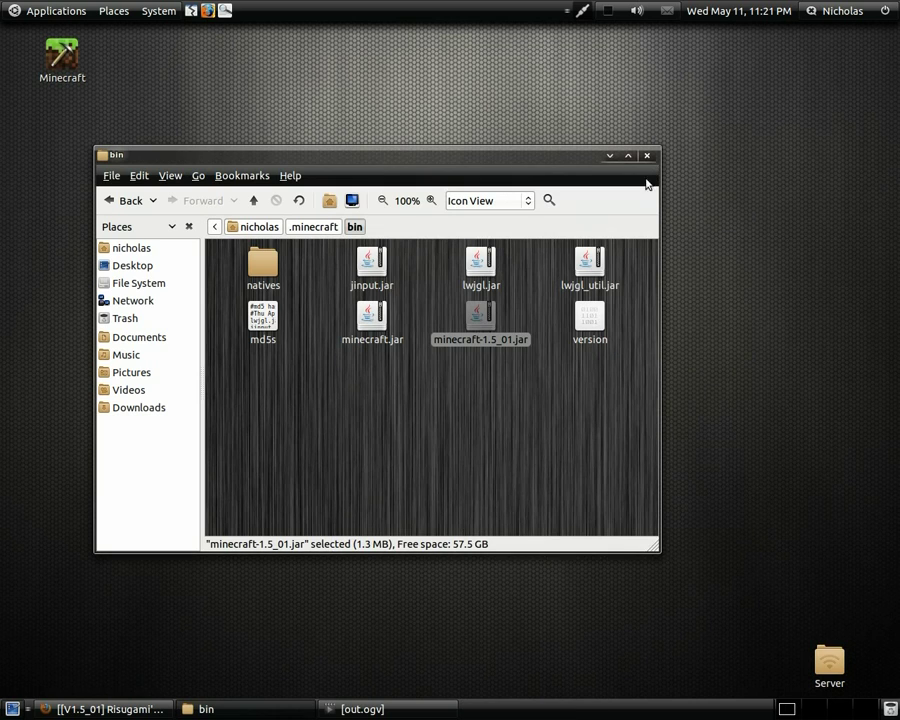
click(612, 14)
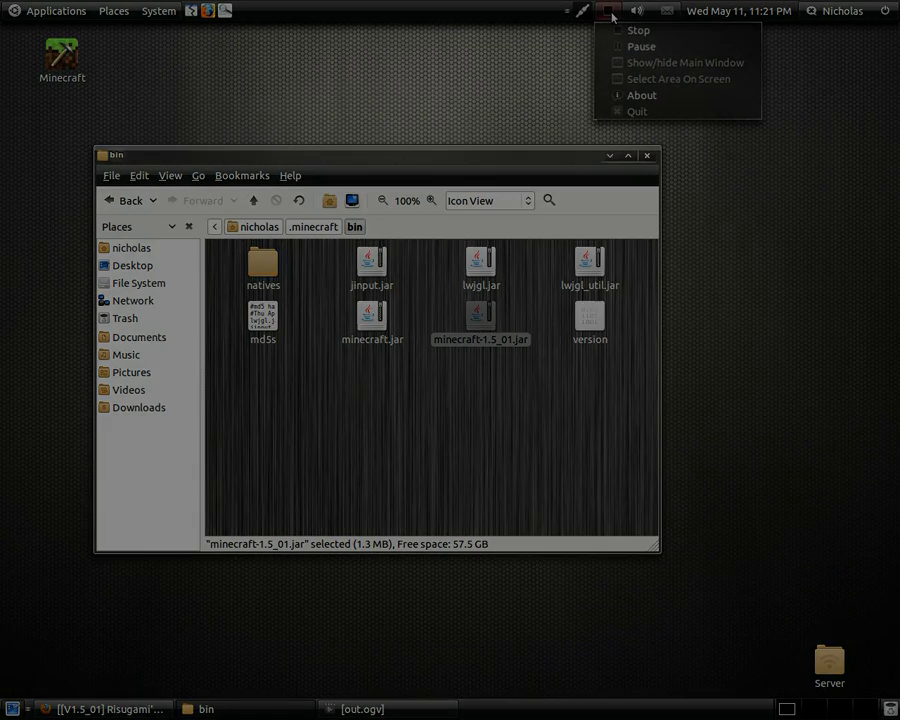